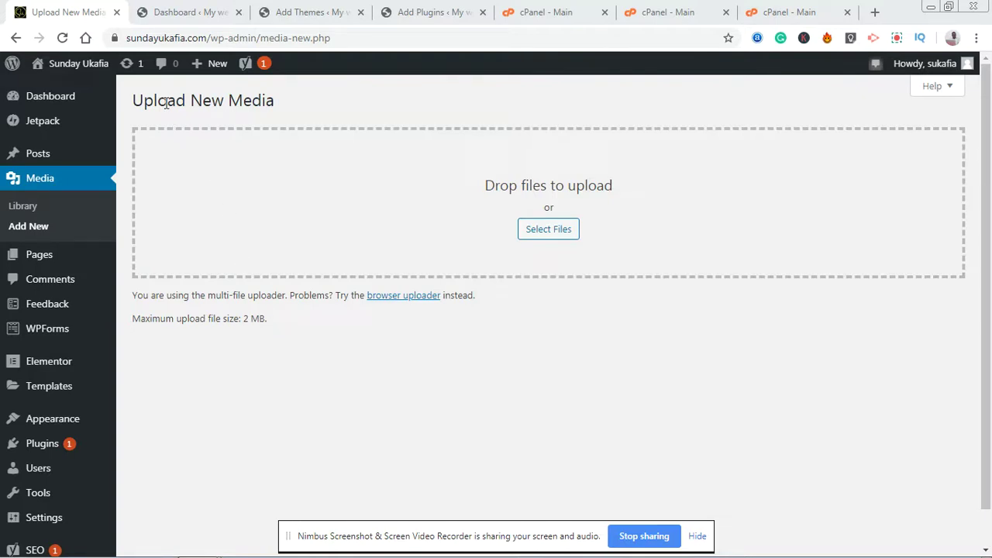
Check the maximum upload file size on the .website site's new media page, and view its theme and plugin upload pages
{"action": "left_click", "coordinate": [169, 8]}
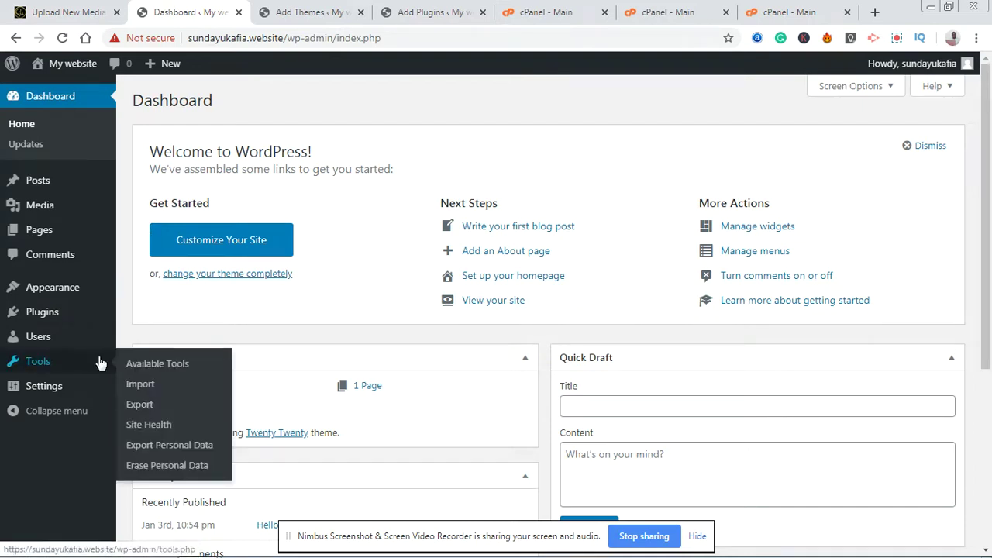
{"action": "mouse_move", "coordinate": [66, 215]}
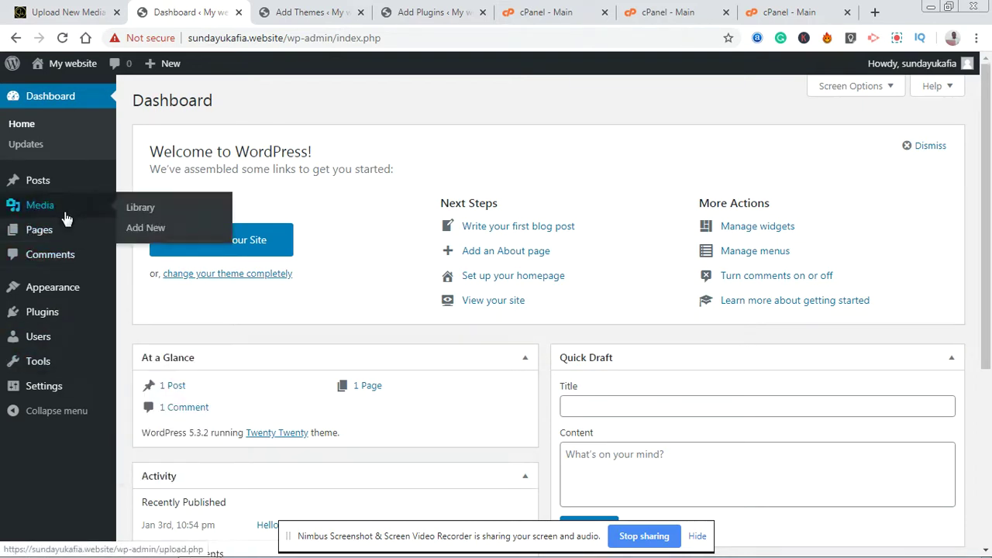
{"action": "left_click", "coordinate": [136, 228]}
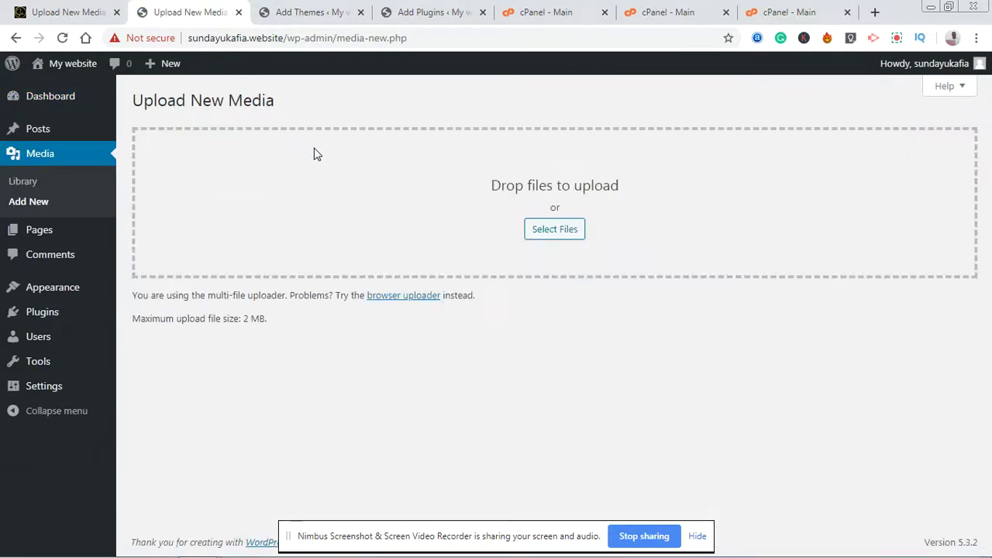
{"action": "triple_click", "coordinate": [193, 319]}
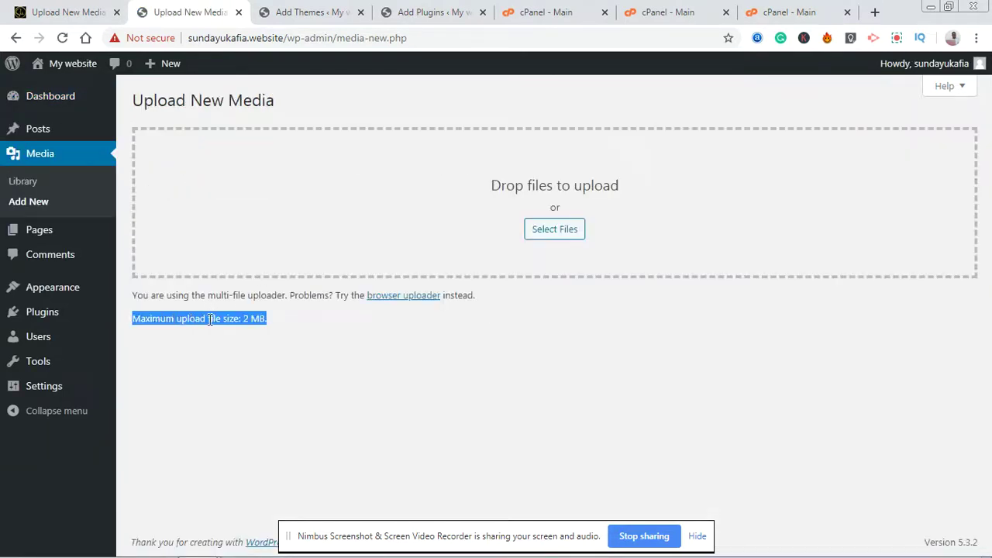
{"action": "left_click", "coordinate": [209, 318]}
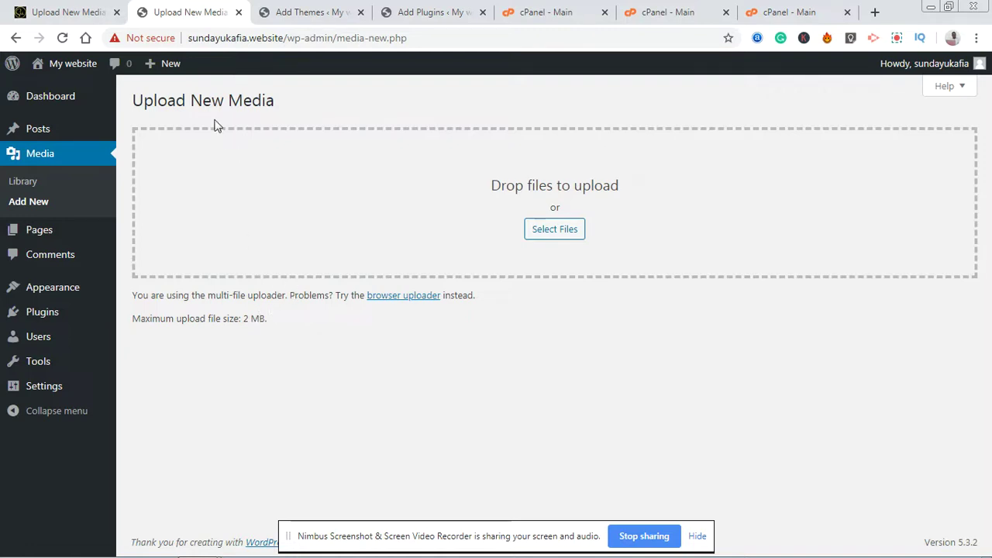
{"action": "left_click", "coordinate": [326, 7]}
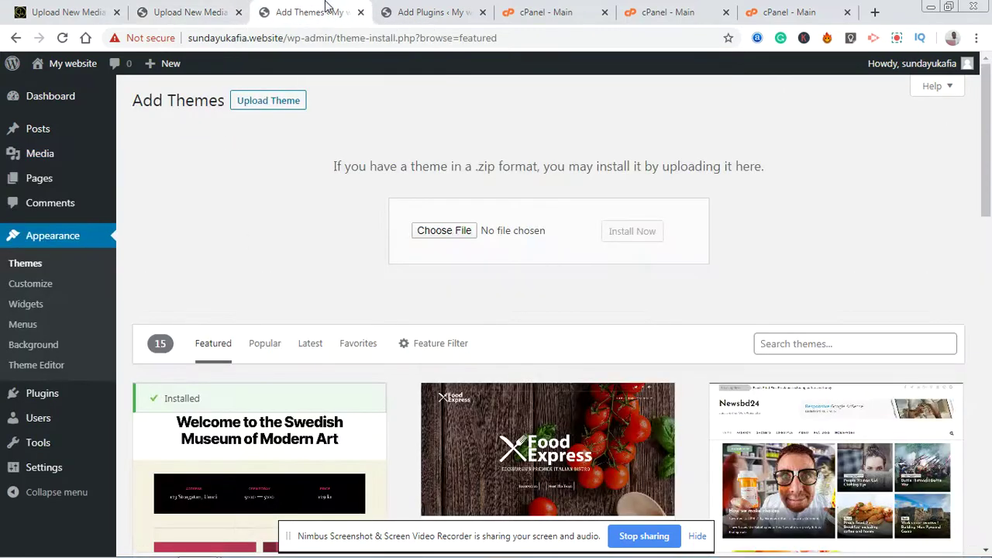
{"action": "left_click", "coordinate": [425, 7]}
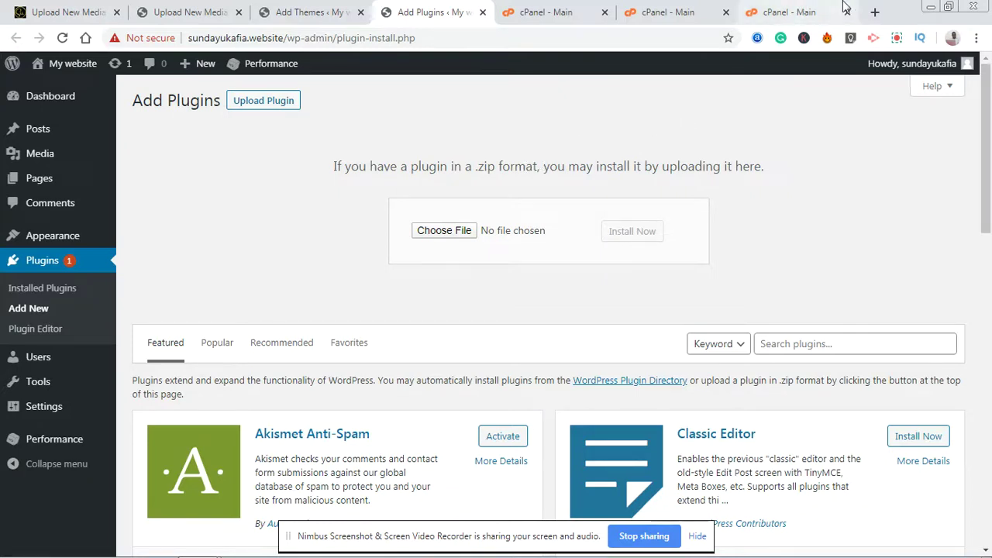
Visit the .website domain's cPanel login page in a new browser tab through its /cpanel address, and close that tab without logging in
{"action": "left_click", "coordinate": [871, 9]}
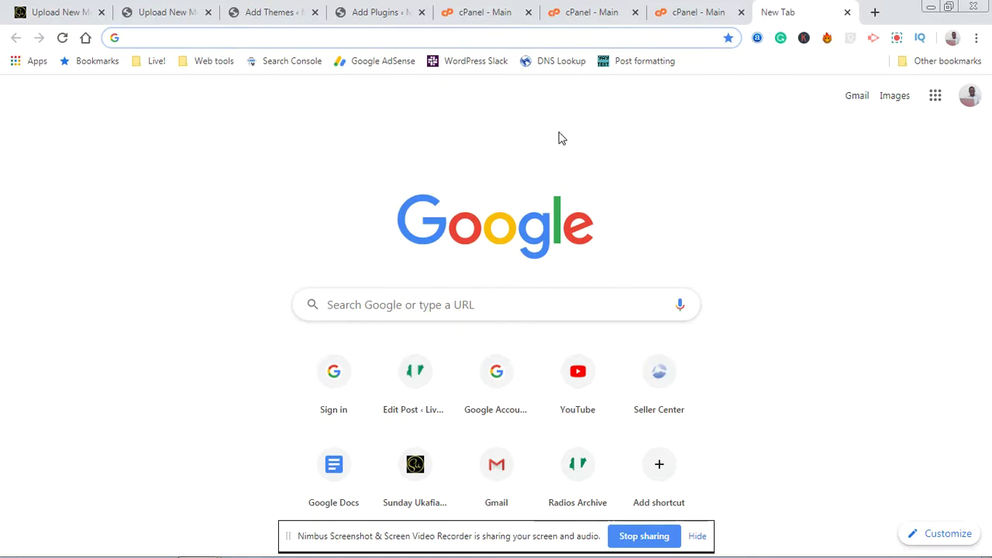
{"action": "type", "text": "sund"}
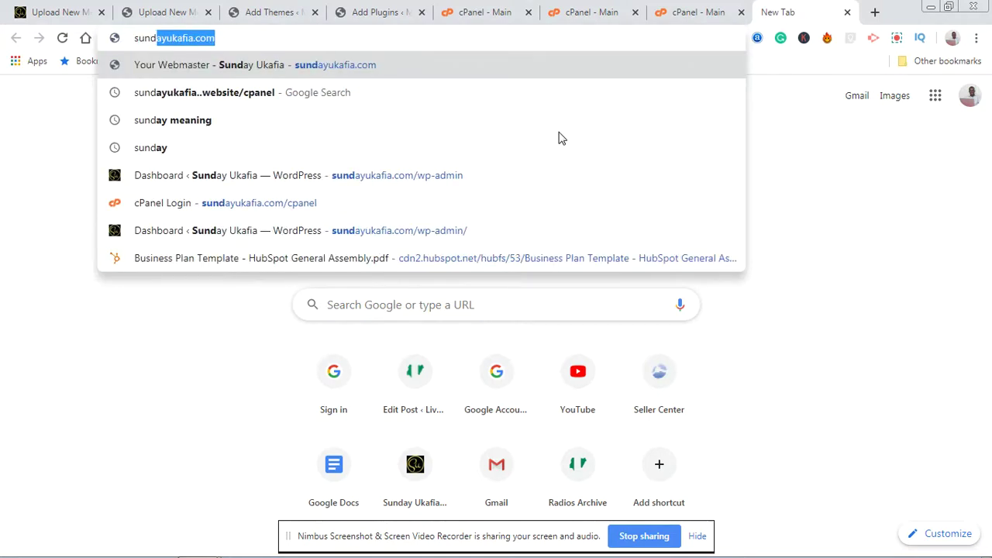
{"action": "key", "text": "Right"}
{"action": "key", "text": "BackSpace"}
{"action": "key", "text": "BackSpace"}
{"action": "key", "text": "BackSpace"}
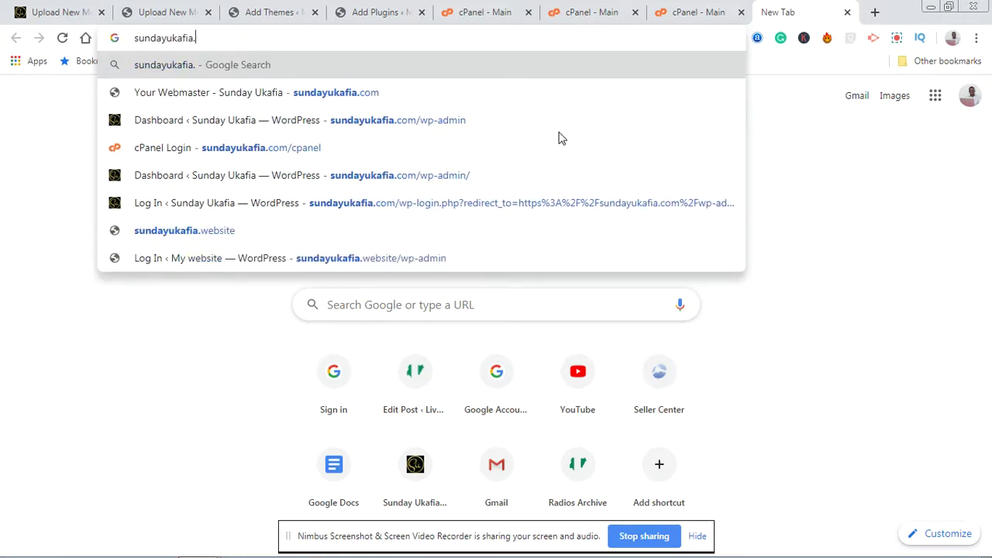
{"action": "type", "text": "website"}
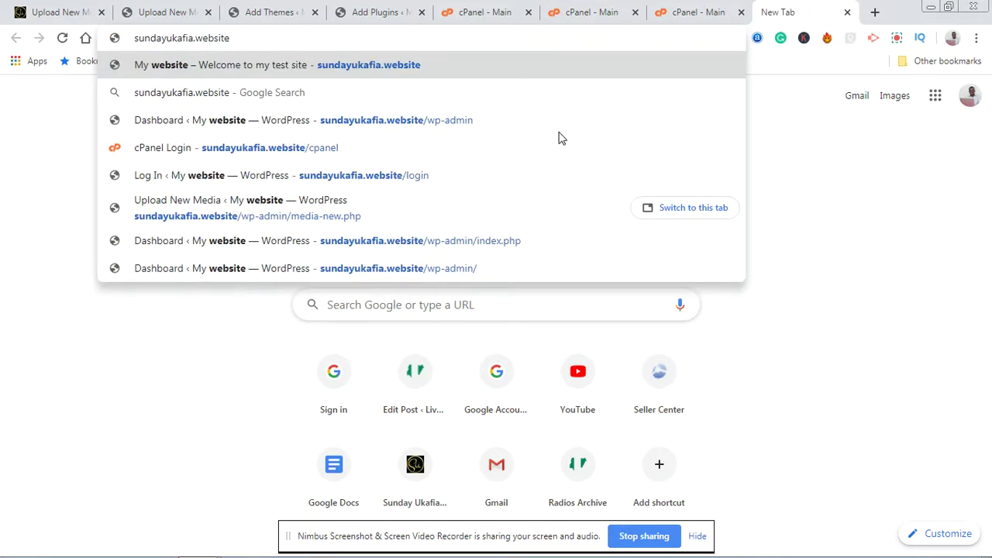
{"action": "type", "text": "/cpanel"}
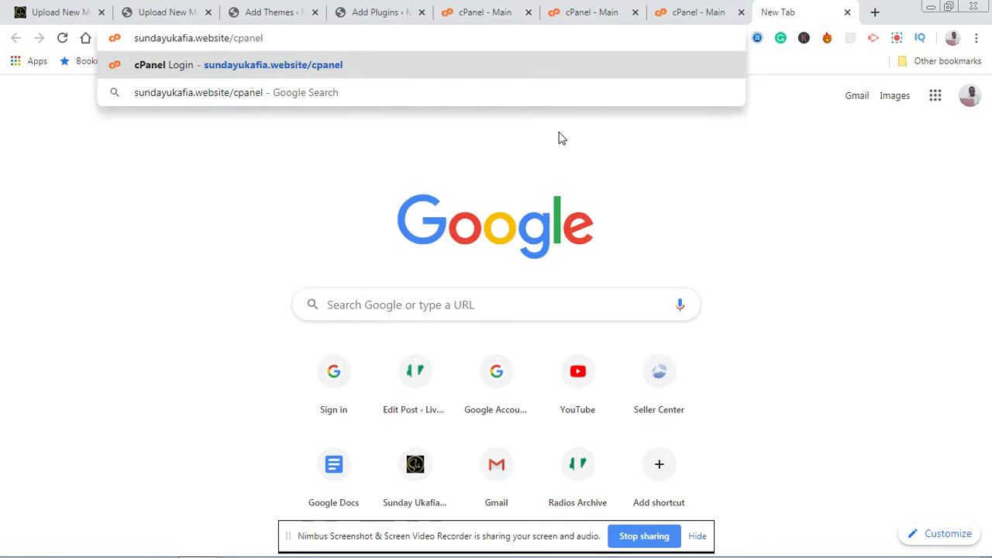
{"action": "key", "text": "Return"}
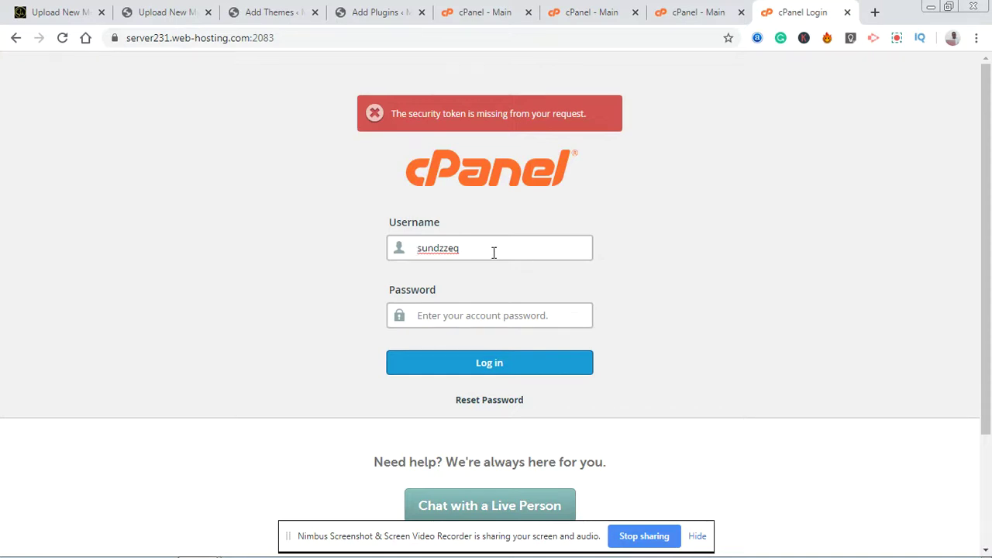
{"action": "left_click", "coordinate": [467, 315]}
{"action": "left_click", "coordinate": [616, 232]}
{"action": "left_click", "coordinate": [849, 14]}
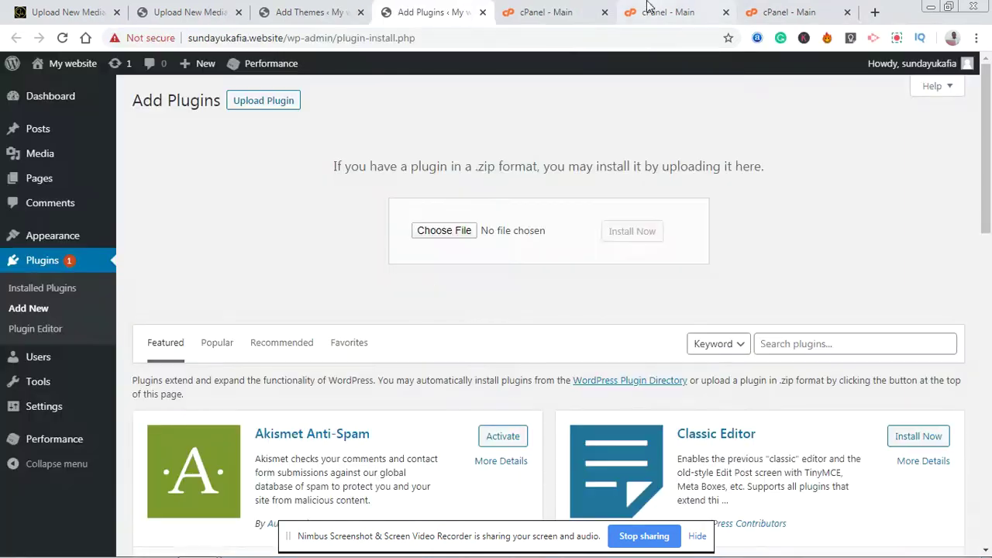
Move the first cPanel tab directly beside the .com site's media upload tab and bring cPanel to the front
{"action": "left_click", "coordinate": [550, 10]}
{"action": "left_click_drag", "start_coordinate": [551, 9], "coordinate": [187, 9]}
{"action": "left_click", "coordinate": [66, 12]}
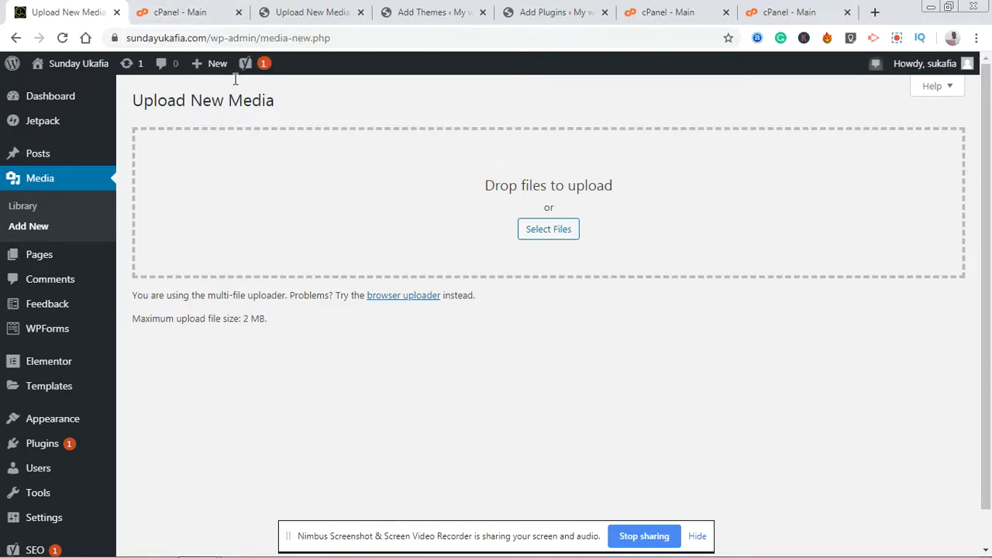
{"action": "left_click", "coordinate": [186, 7]}
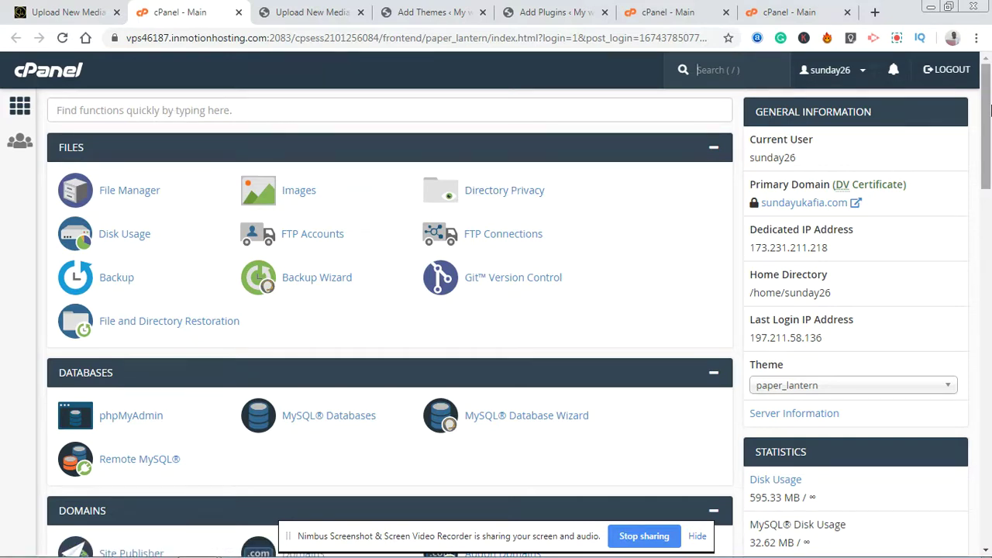
Search the cPanel functions for "php" and open the MultiPHP INI Editor
{"action": "left_click_drag", "start_coordinate": [988, 110], "coordinate": [989, 394]}
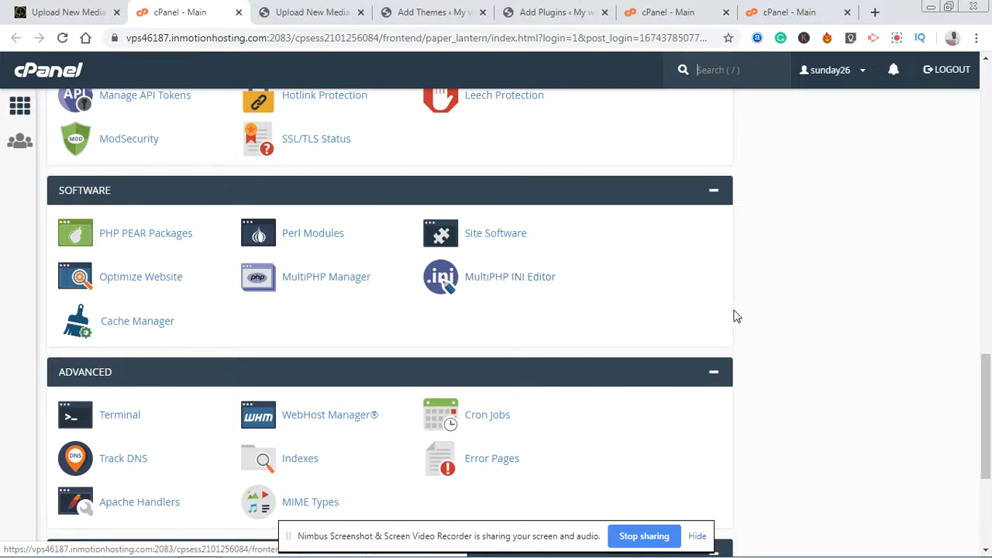
{"action": "left_click_drag", "start_coordinate": [989, 400], "coordinate": [989, 110]}
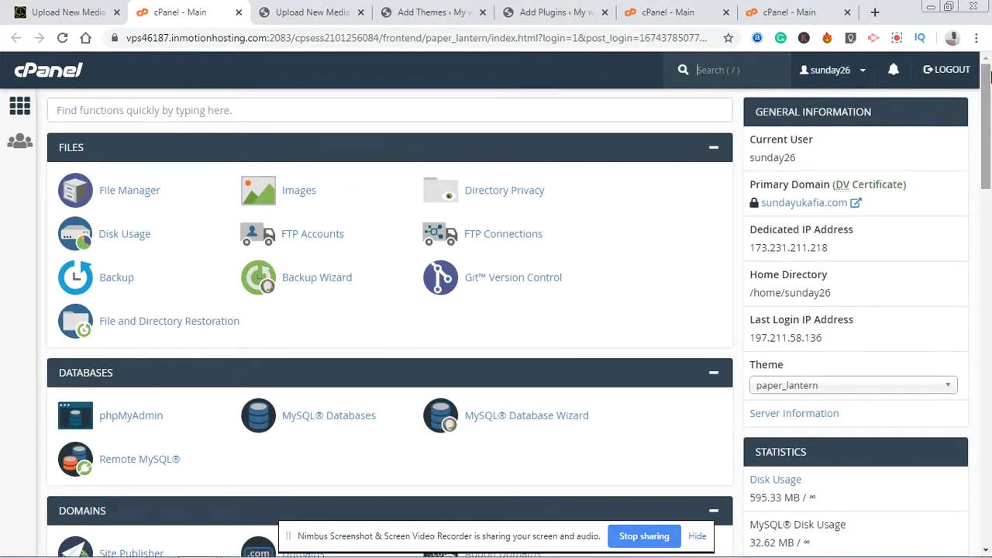
{"action": "left_click", "coordinate": [128, 118]}
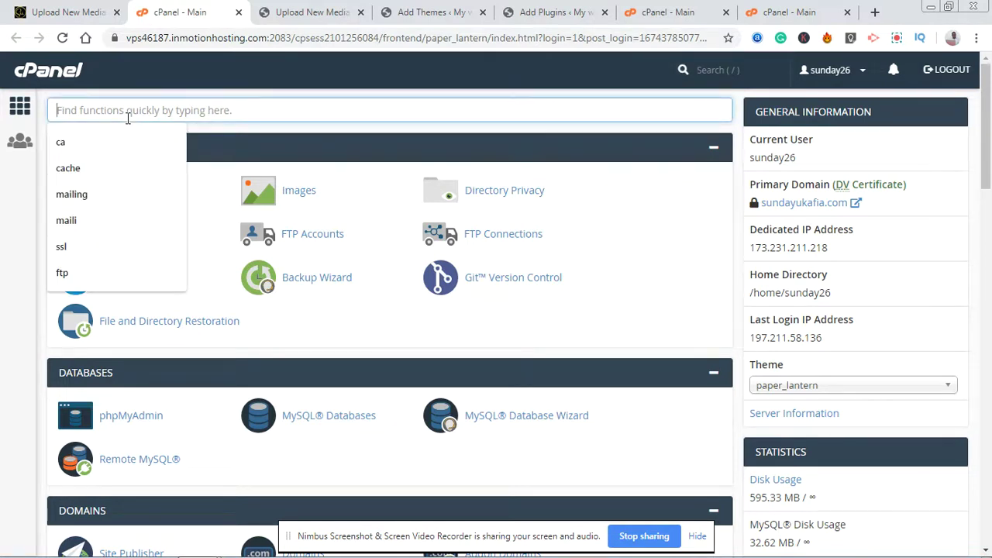
{"action": "type", "text": "php"}
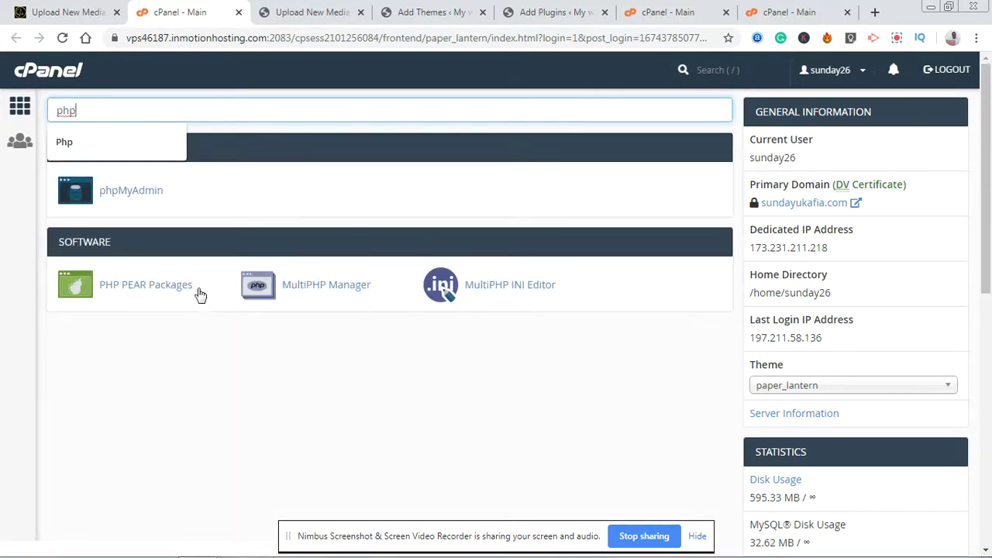
{"action": "left_click", "coordinate": [523, 358]}
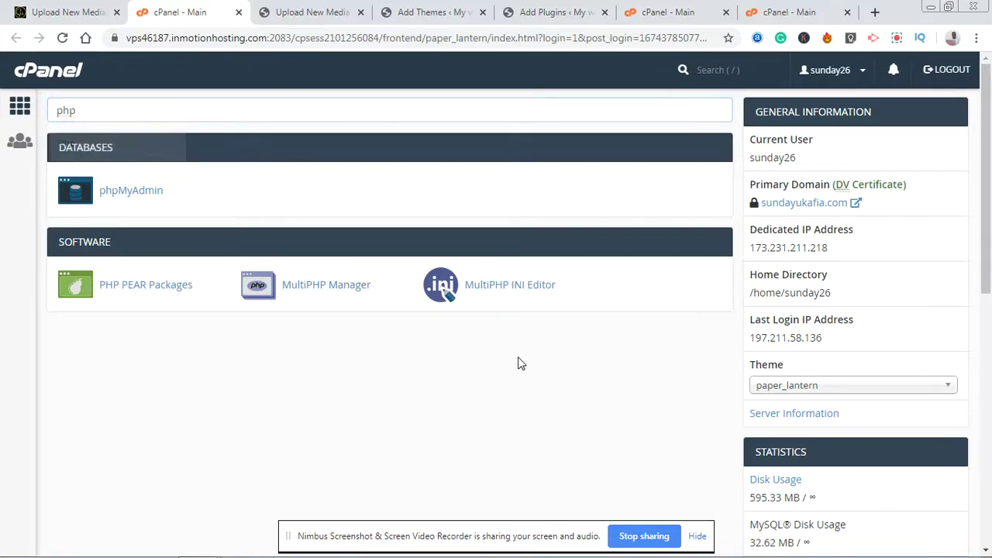
{"action": "left_click", "coordinate": [510, 288]}
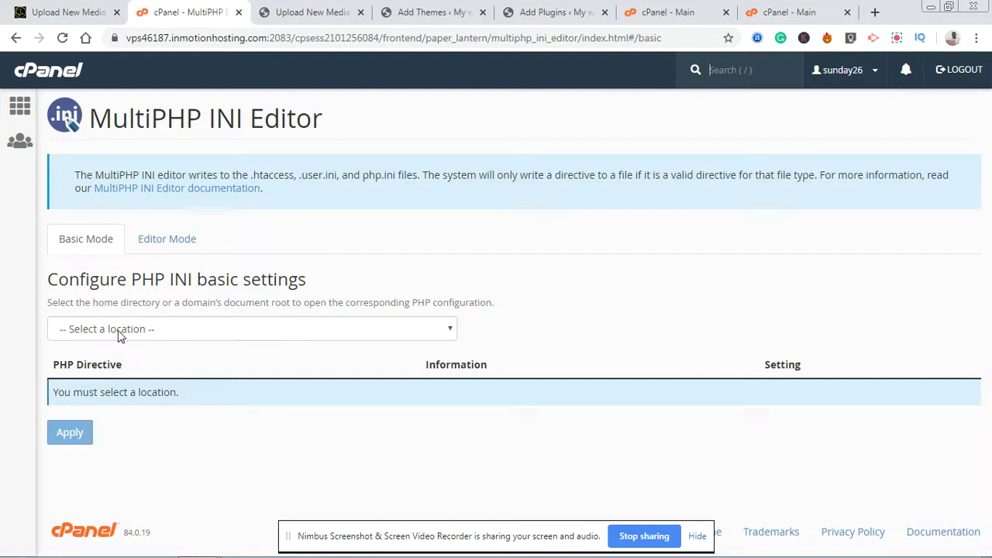
Load the basic PHP INI settings for the main .com domain and compare upload_max_filesize with the upload limit shown in its WordPress admin
{"action": "left_click", "coordinate": [241, 334]}
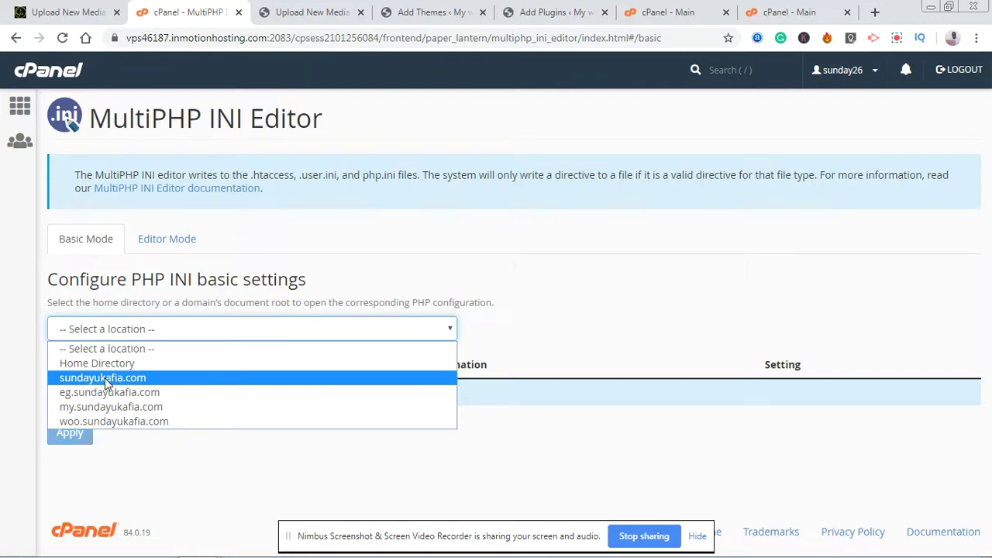
{"action": "left_click", "coordinate": [99, 380]}
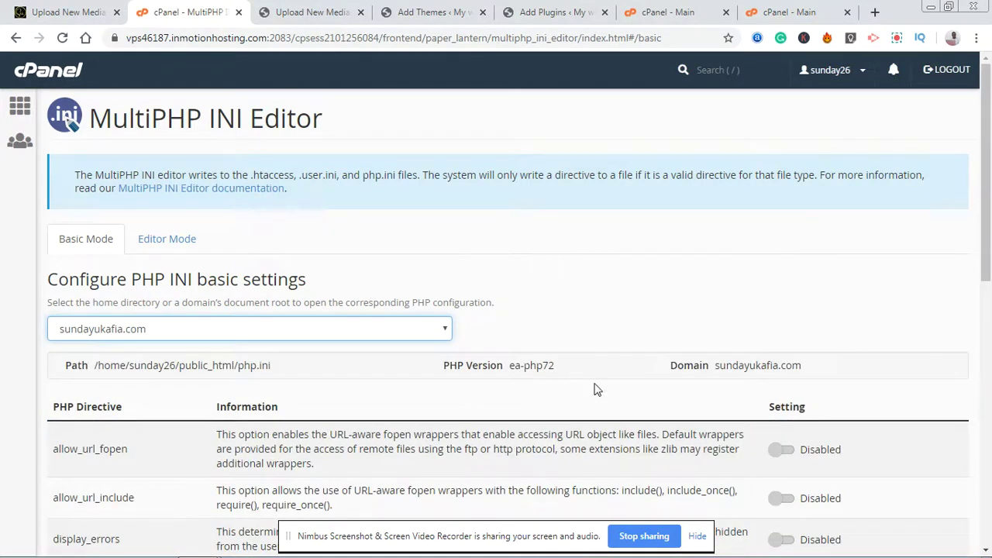
{"action": "left_click_drag", "start_coordinate": [988, 137], "coordinate": [990, 395]}
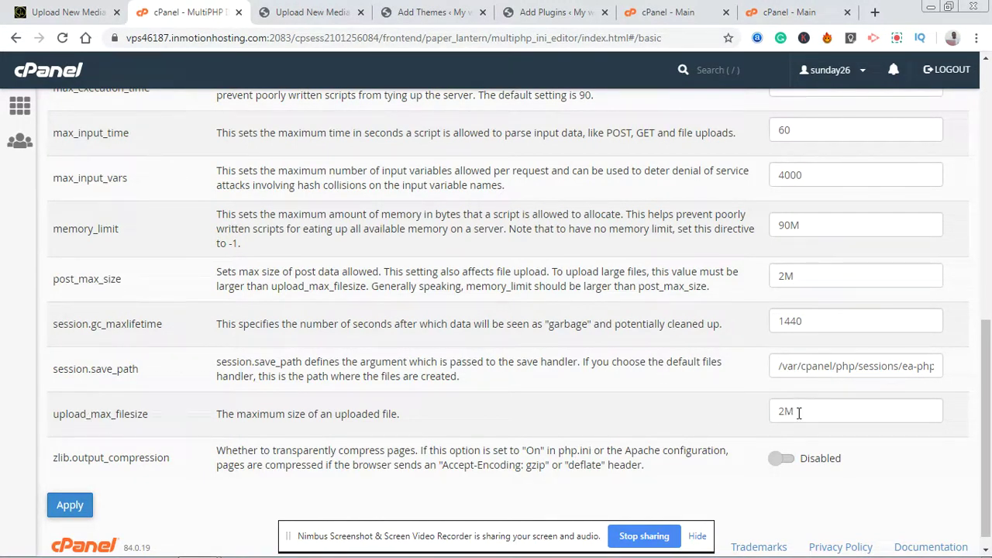
{"action": "left_click", "coordinate": [84, 11]}
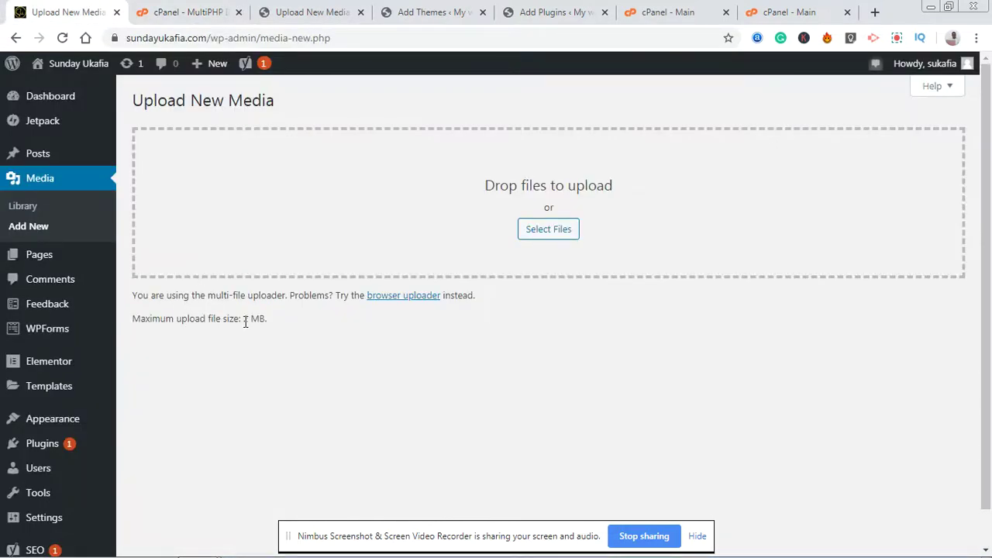
{"action": "left_click", "coordinate": [177, 11]}
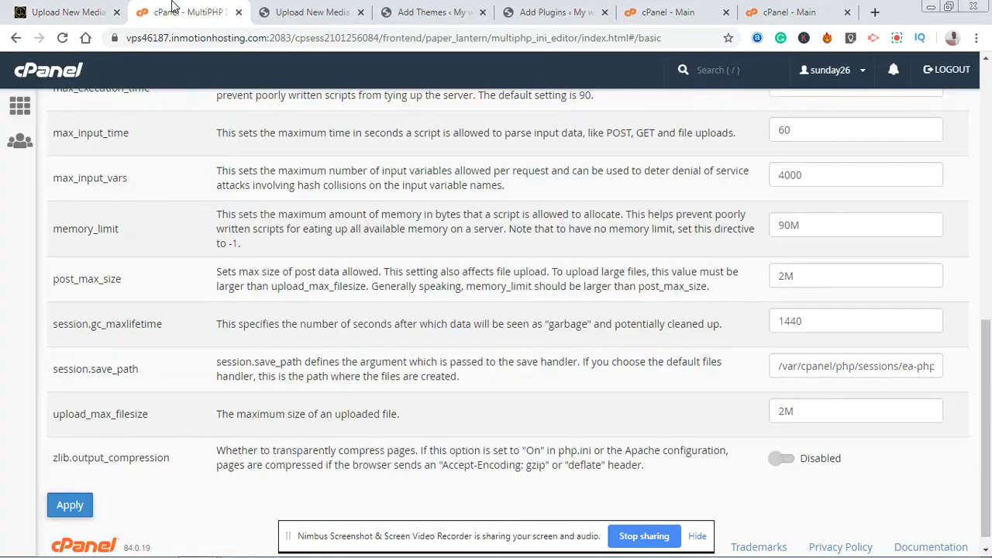
Set upload_max_filesize and post_max_size to 128M
{"action": "left_click", "coordinate": [785, 414]}
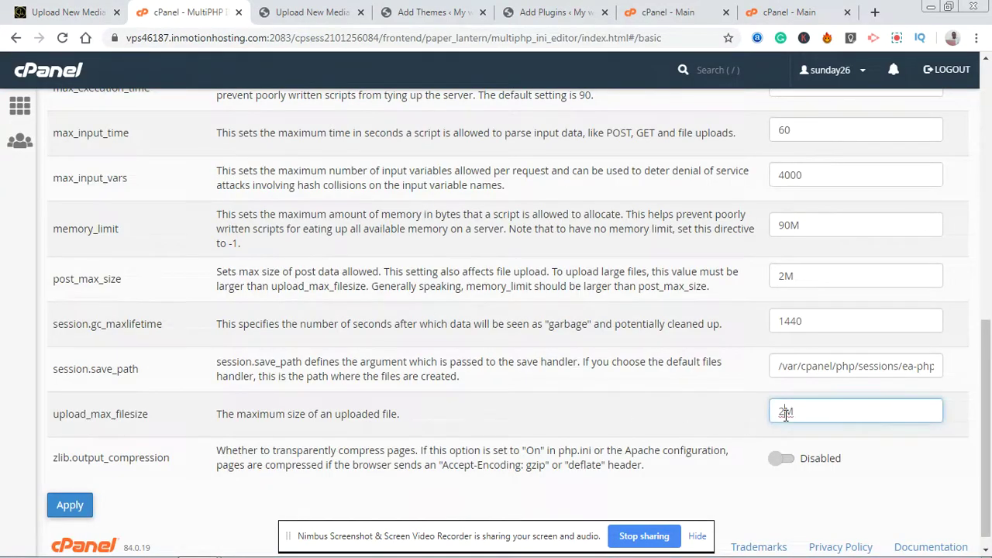
{"action": "key", "text": "BackSpace"}
{"action": "type", "text": "128"}
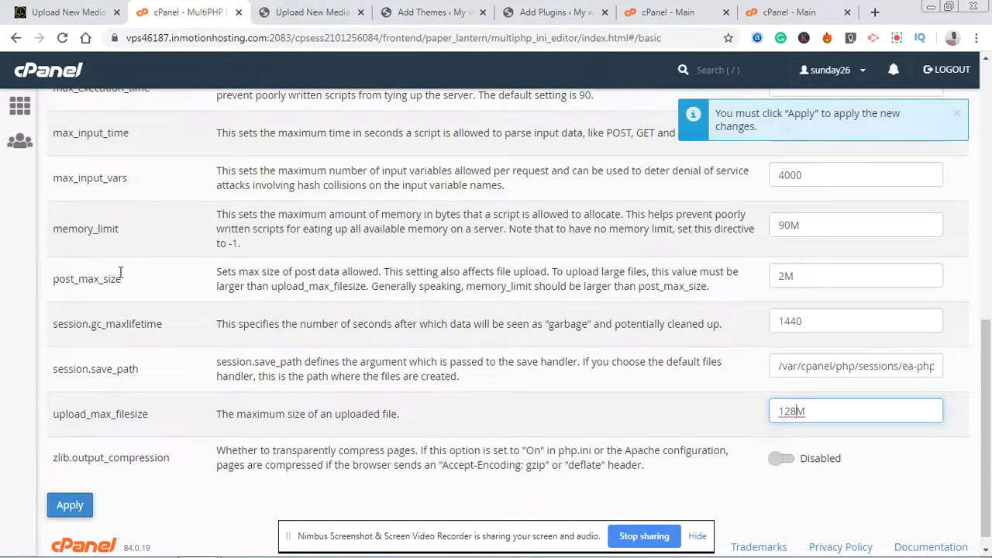
{"action": "left_click", "coordinate": [785, 276]}
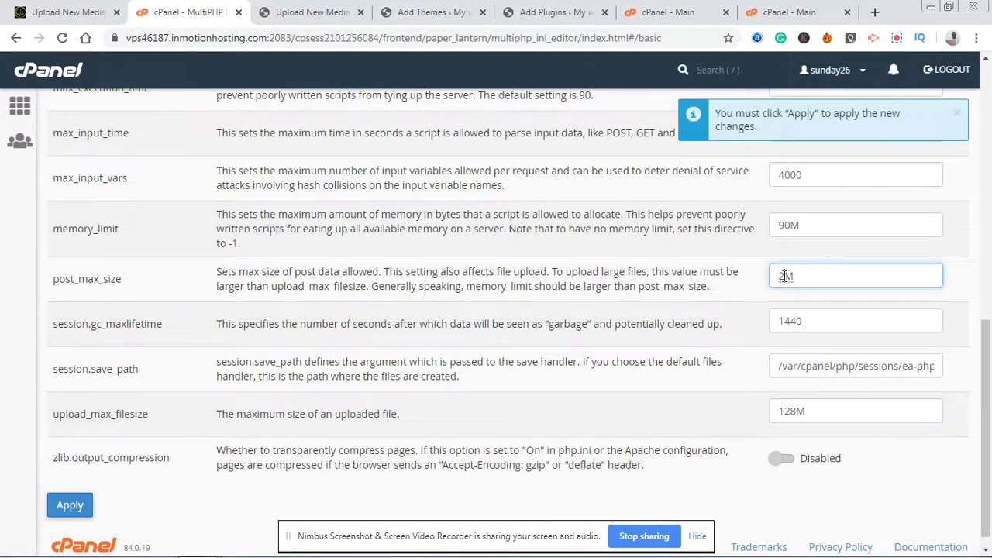
{"action": "key", "text": "BackSpace"}
{"action": "type", "text": "128"}
Set memory_limit to 512M
{"action": "left_click", "coordinate": [789, 226]}
{"action": "key", "text": "BackSpace"}
{"action": "key", "text": "BackSpace"}
{"action": "key", "text": "BackSpace"}
{"action": "type", "text": "128M"}
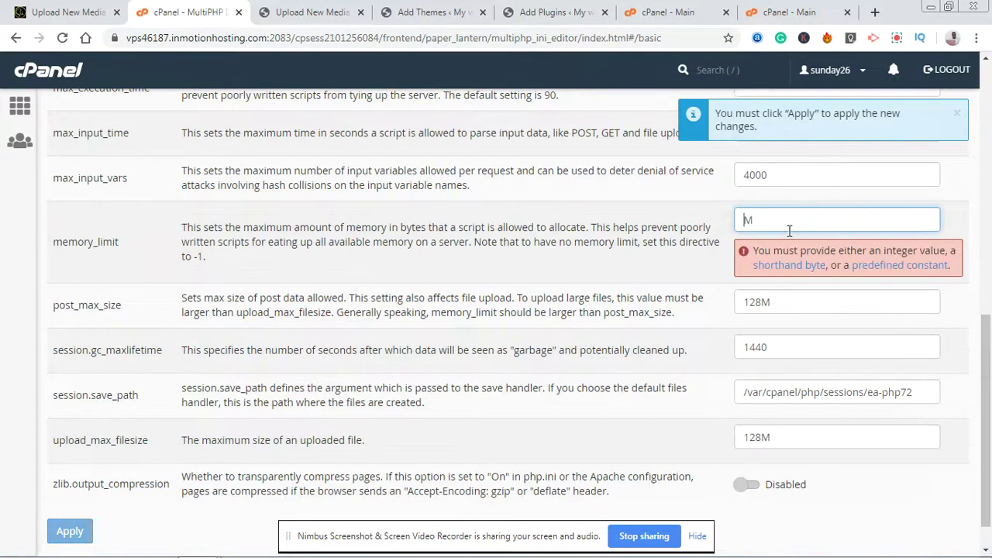
{"action": "key", "text": "BackSpace"}
{"action": "type", "text": "51"}
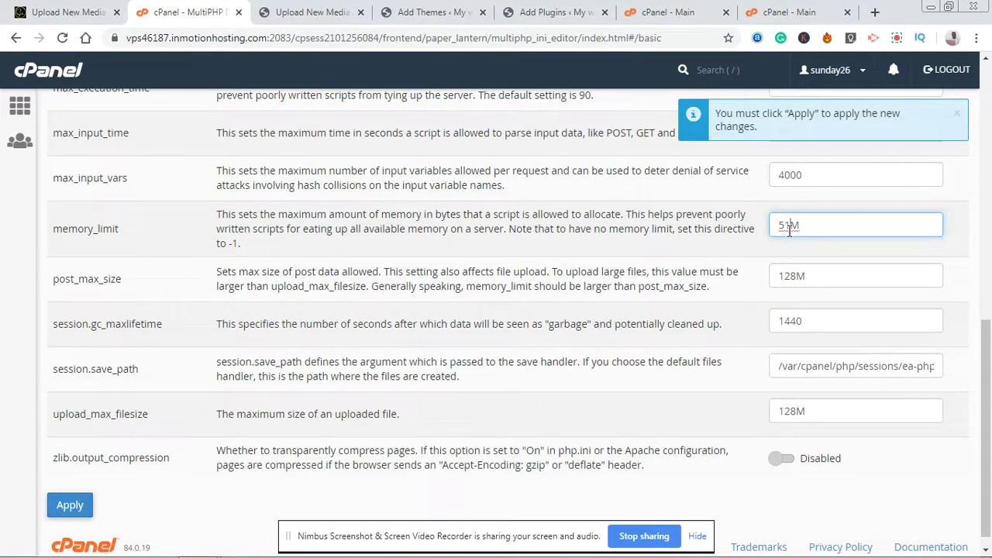
{"action": "type", "text": "2"}
Review the upload_max_filesize and post_max_size entries and apply the changed PHP settings to the domain
{"action": "double_click", "coordinate": [819, 411]}
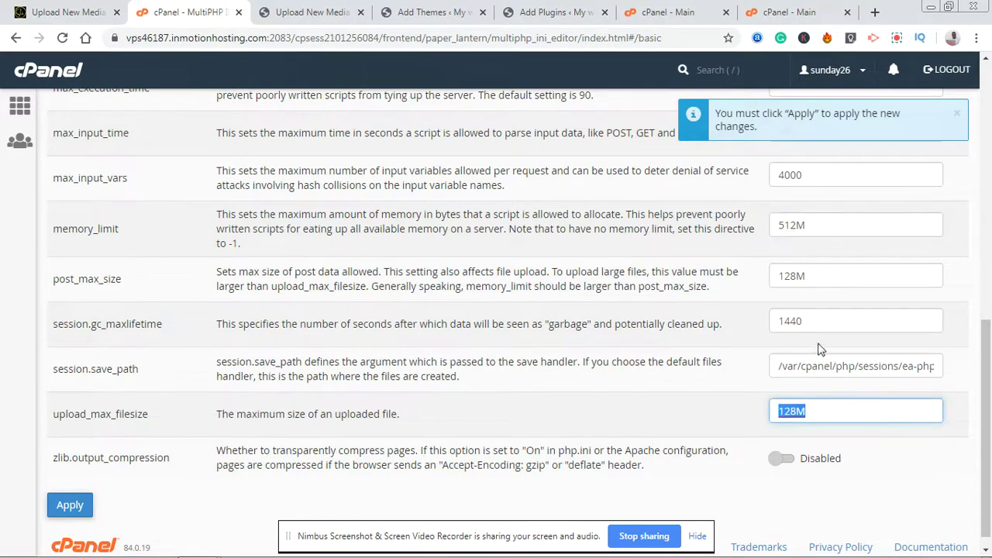
{"action": "left_click", "coordinate": [815, 278]}
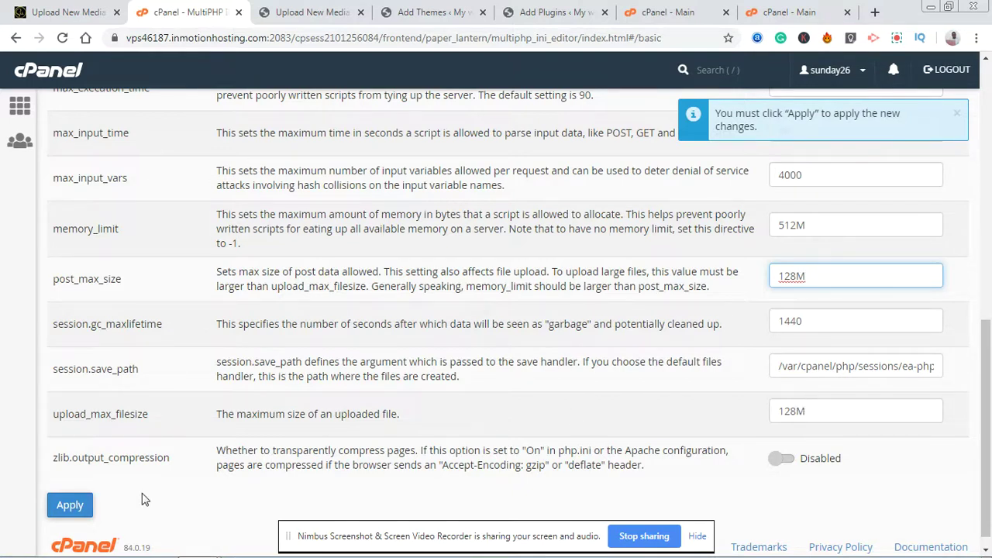
{"action": "left_click", "coordinate": [71, 505]}
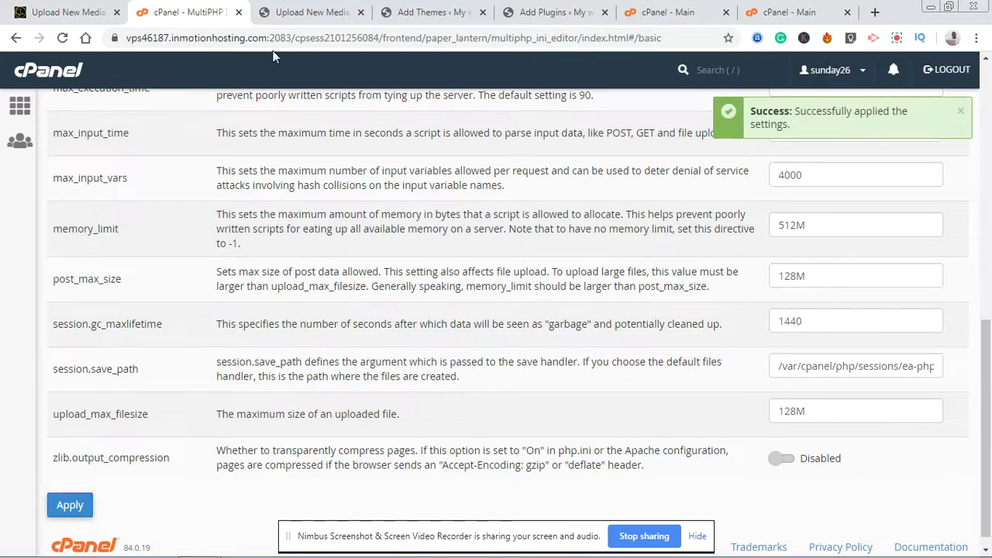
Reload the main .com site's Upload New Media page and compare its maximum upload file size with upload_max_filesize in cPanel
{"action": "left_click", "coordinate": [72, 8]}
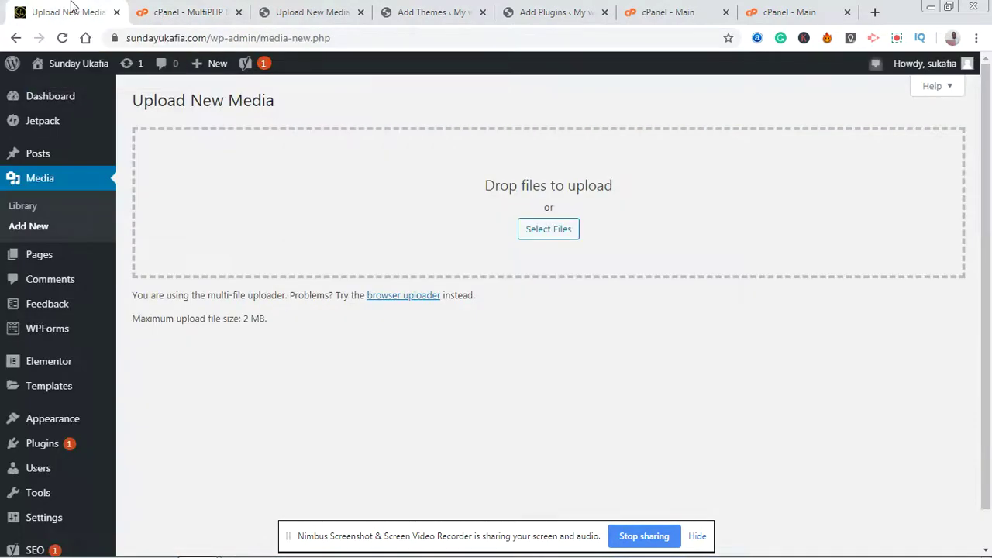
{"action": "left_click", "coordinate": [77, 62]}
{"action": "left_click", "coordinate": [186, 9]}
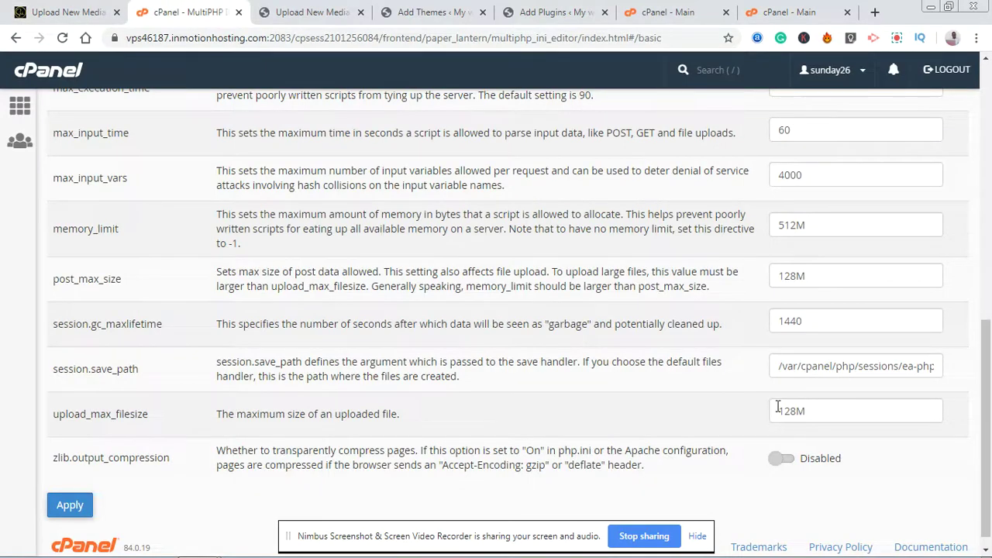
{"action": "left_click", "coordinate": [101, 8]}
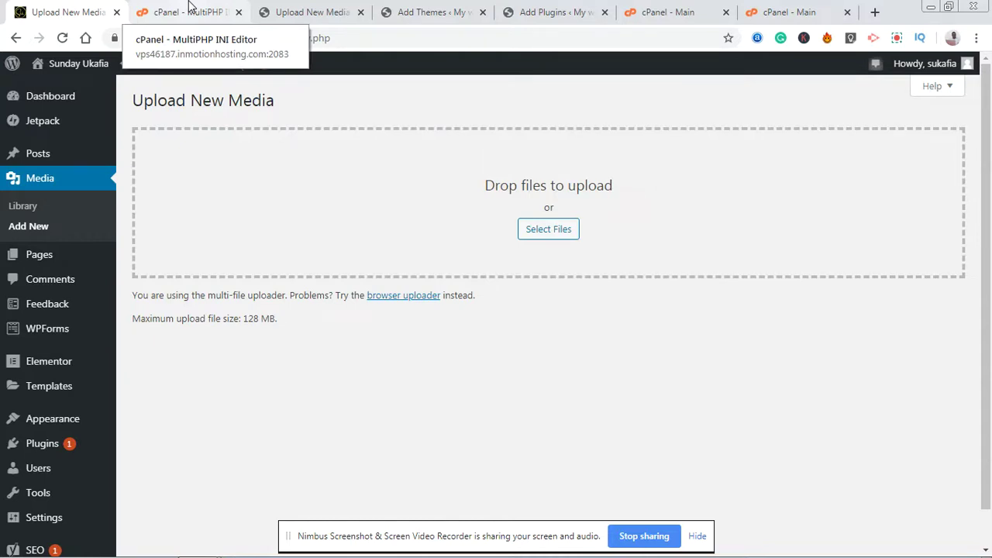
Check the upload limit of the .website site and place its cPanel browser tab directly beside that site's Upload New Media tab
{"action": "left_click", "coordinate": [310, 4]}
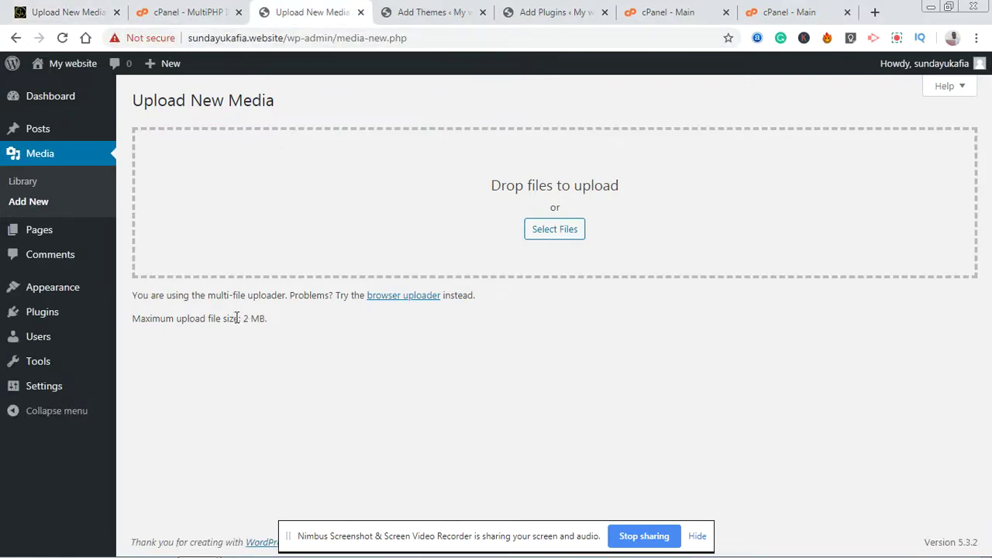
{"action": "left_click", "coordinate": [655, 8]}
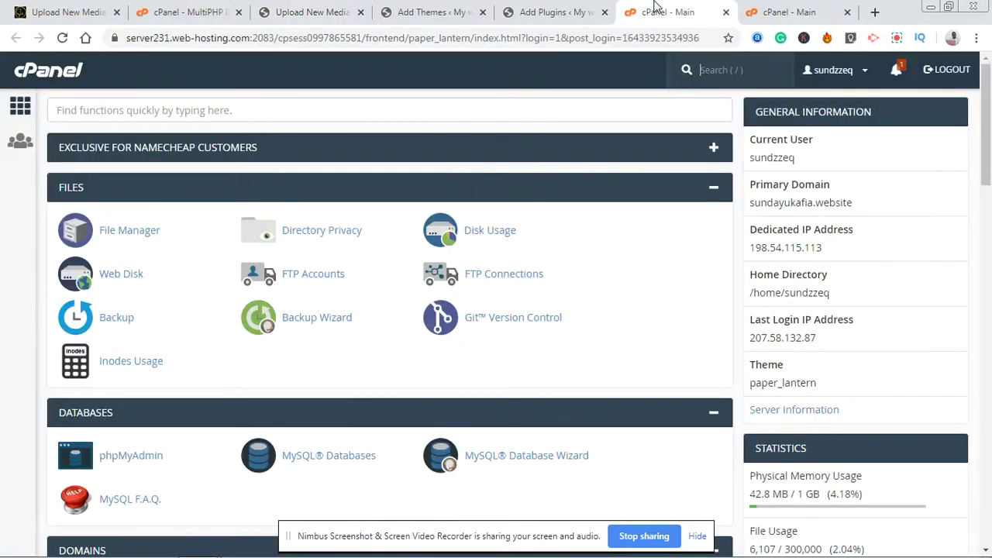
{"action": "left_click_drag", "start_coordinate": [654, 8], "coordinate": [410, 6]}
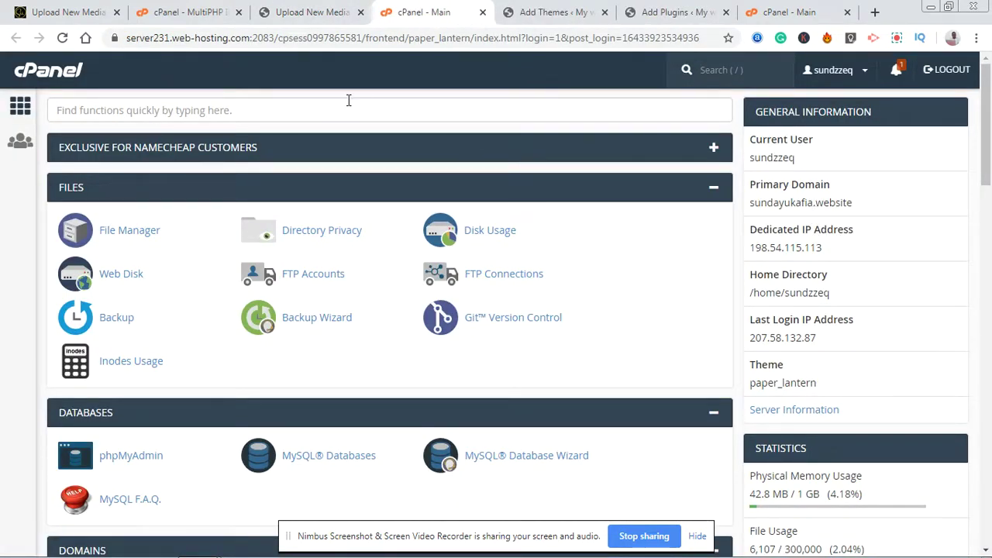
Search cPanel for php, open Select PHP Version under Exclusive for Namecheap Customers and switch to the PHP options
{"action": "left_click", "coordinate": [309, 118]}
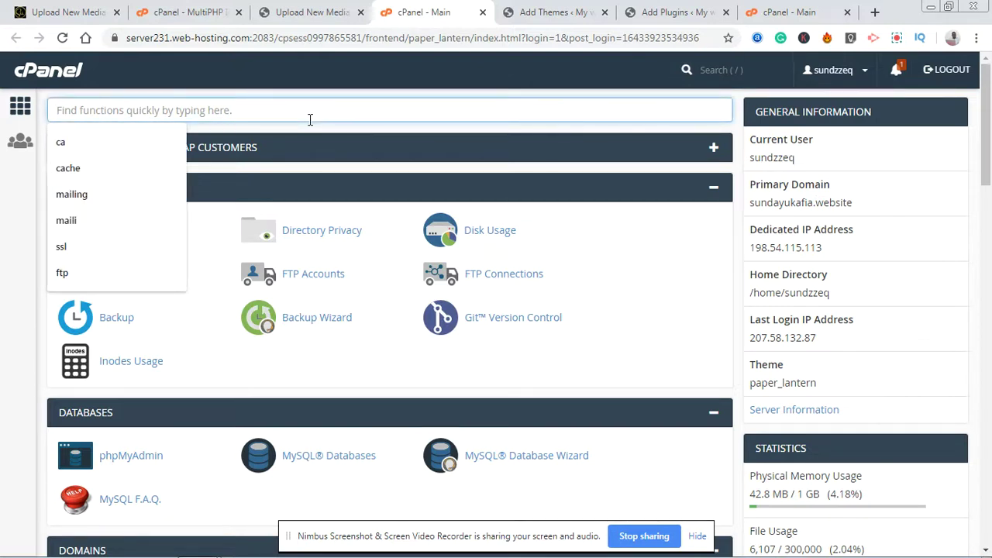
{"action": "type", "text": "php"}
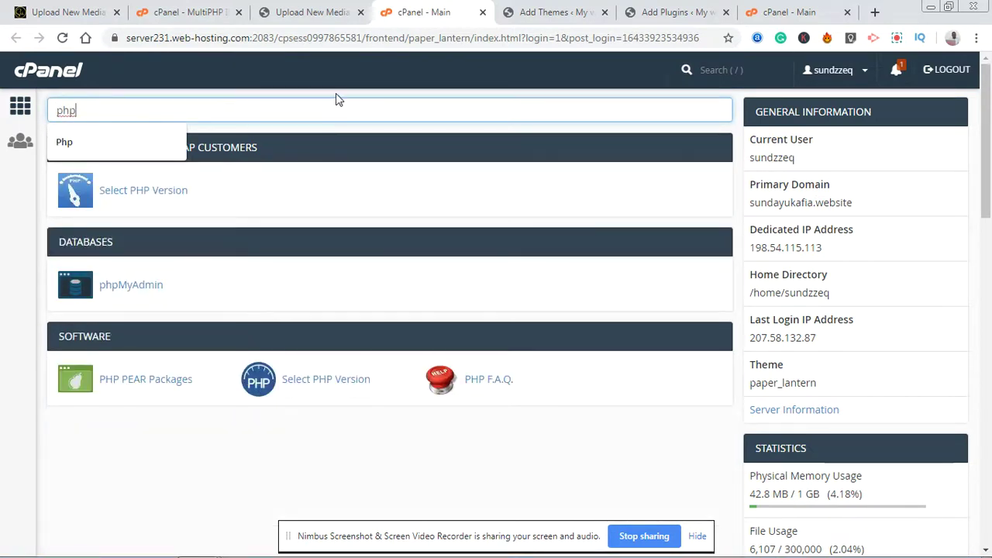
{"action": "left_click", "coordinate": [325, 95]}
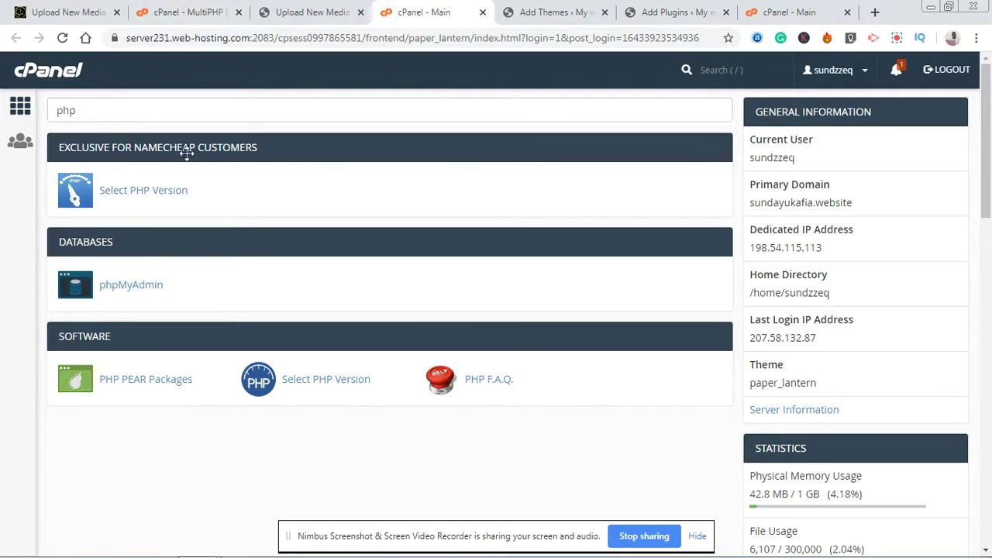
{"action": "left_click", "coordinate": [147, 197]}
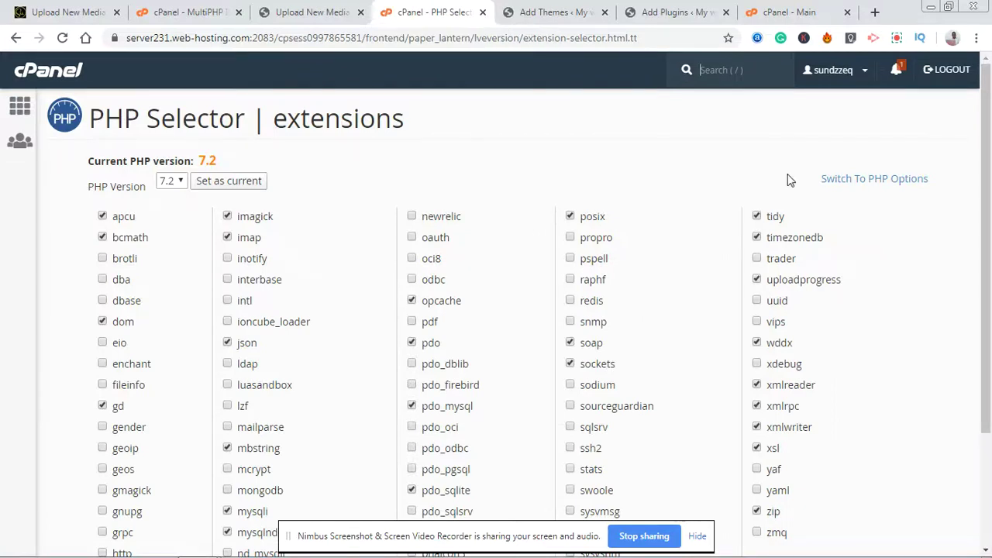
{"action": "left_click", "coordinate": [847, 188]}
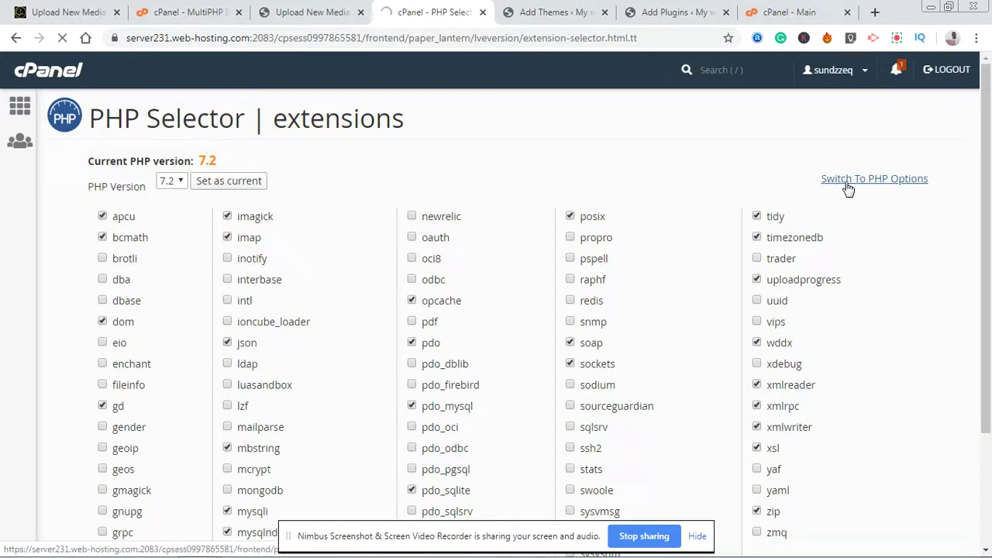
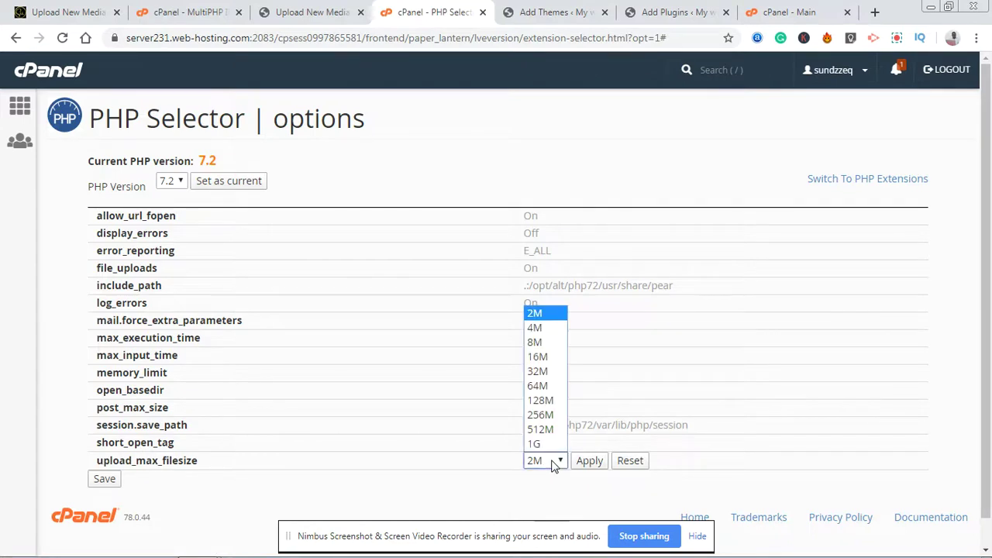
Set upload_max_filesize and post_max_size to 128M in the PHP options, applying each value
{"action": "left_click", "coordinate": [548, 400]}
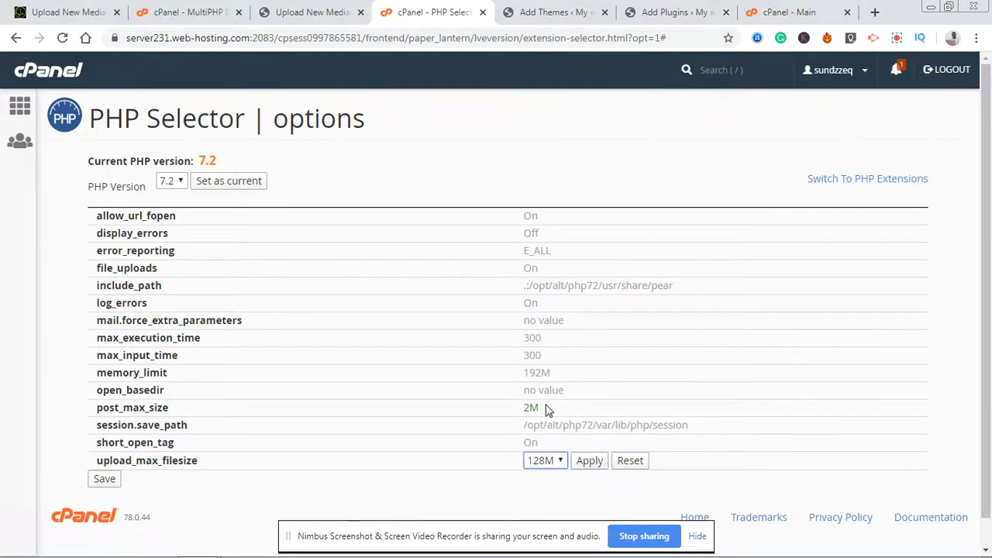
{"action": "left_click", "coordinate": [588, 462]}
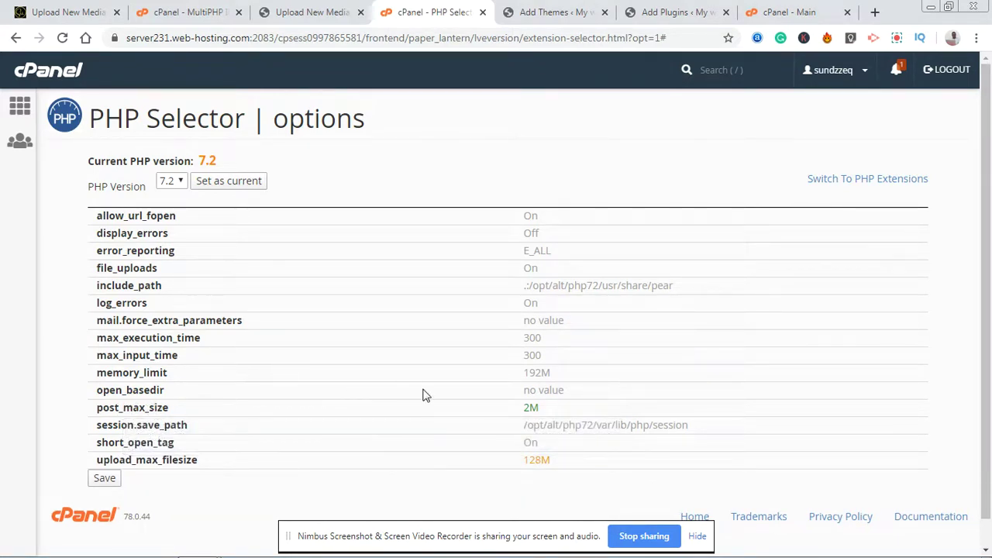
{"action": "left_click", "coordinate": [531, 407]}
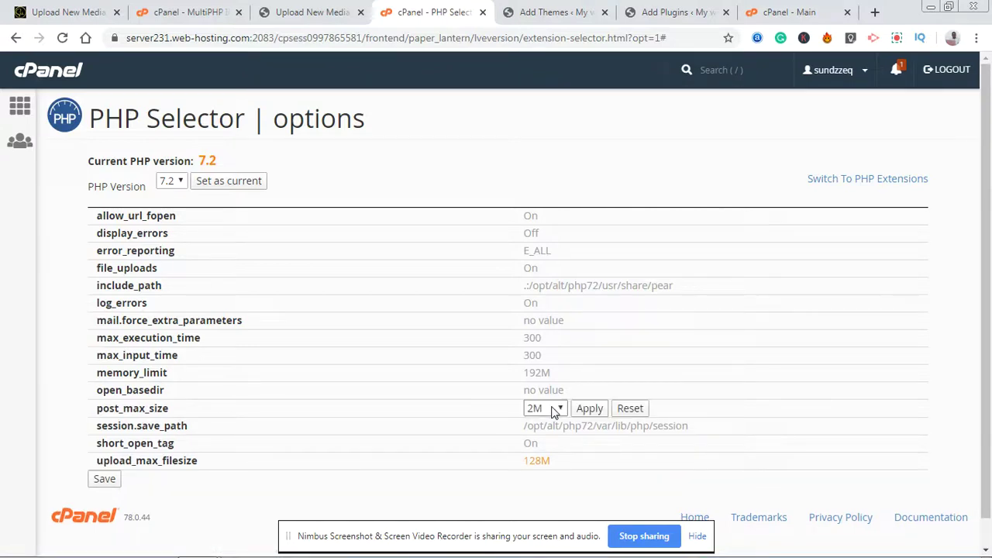
{"action": "left_click", "coordinate": [560, 410]}
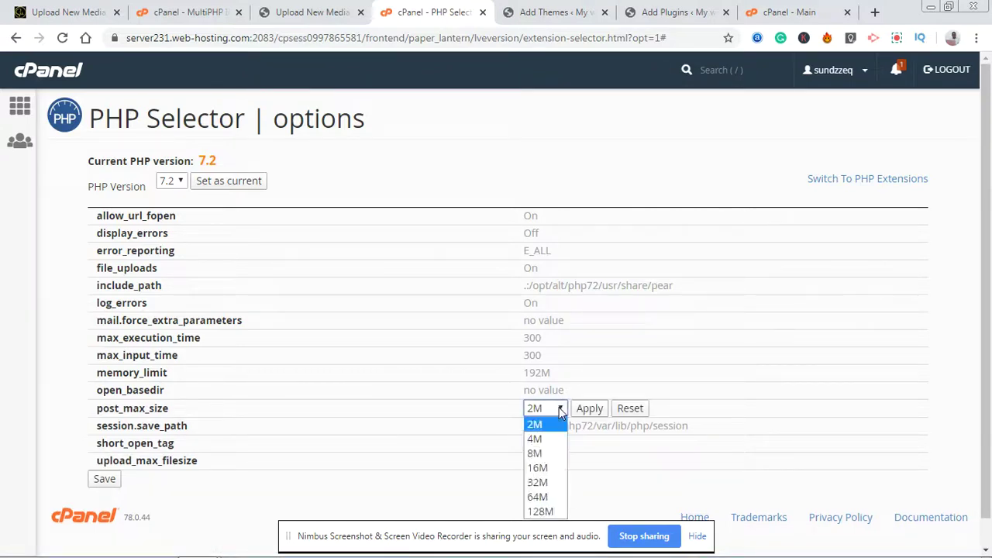
{"action": "left_click", "coordinate": [548, 511]}
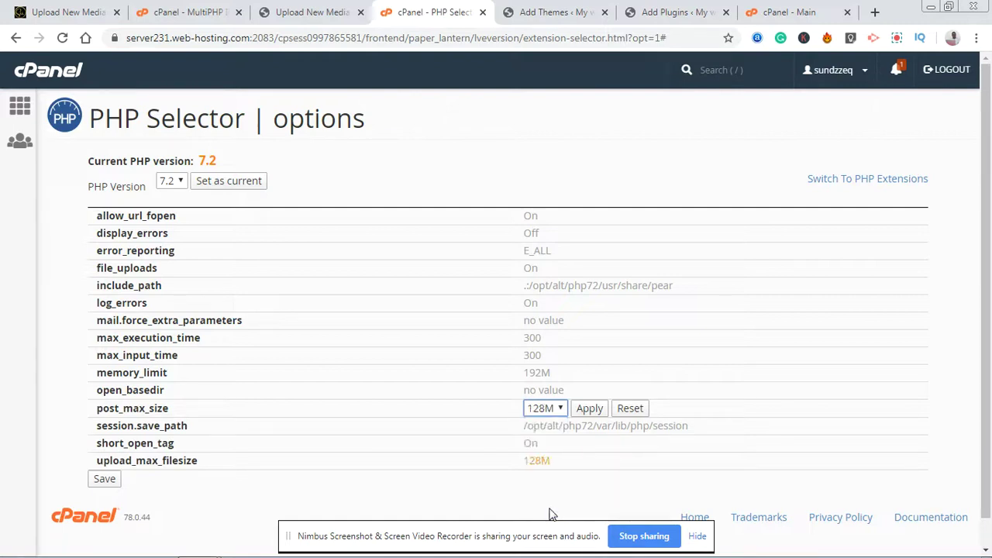
{"action": "left_click", "coordinate": [589, 408]}
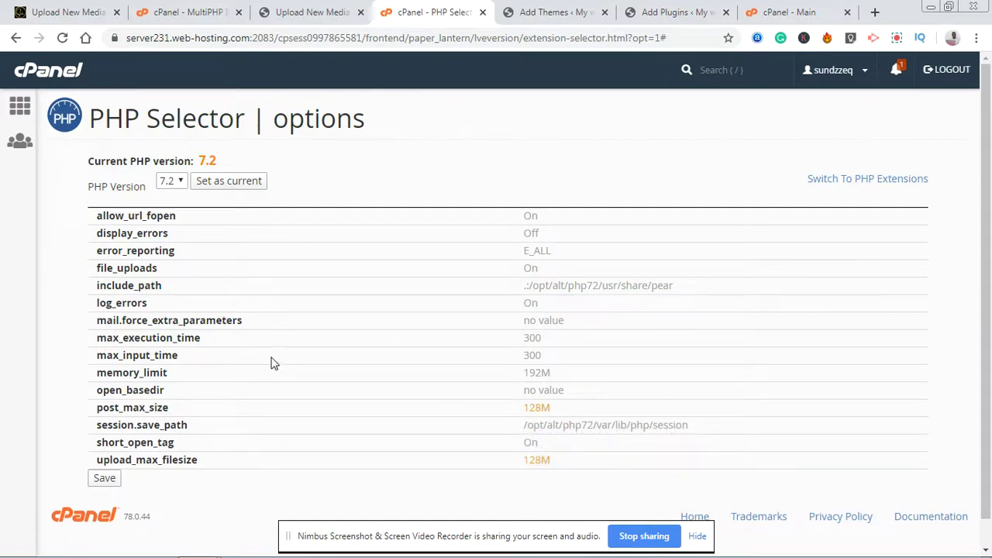
Set memory_limit to 512M, apply it and save the PHP options
{"action": "left_click", "coordinate": [535, 375]}
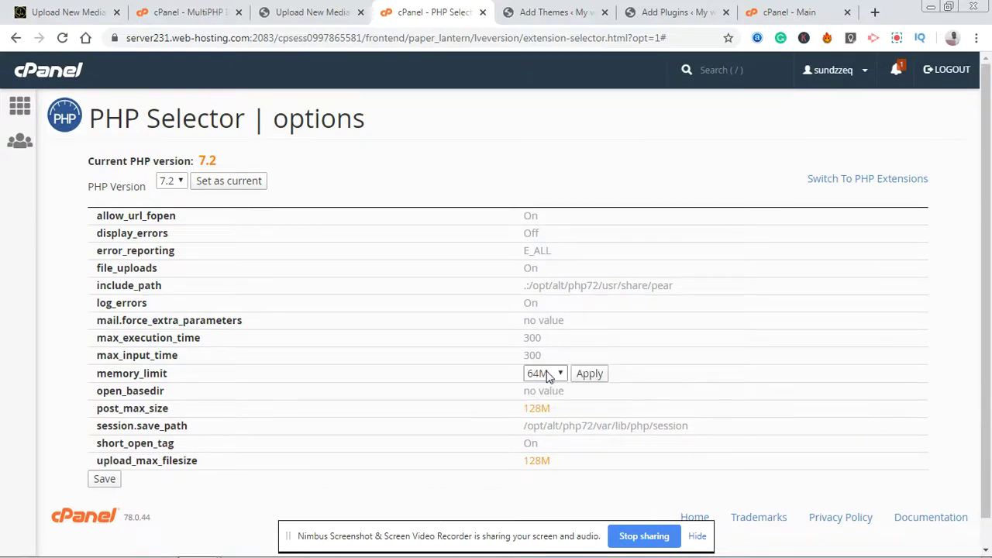
{"action": "left_click", "coordinate": [546, 374]}
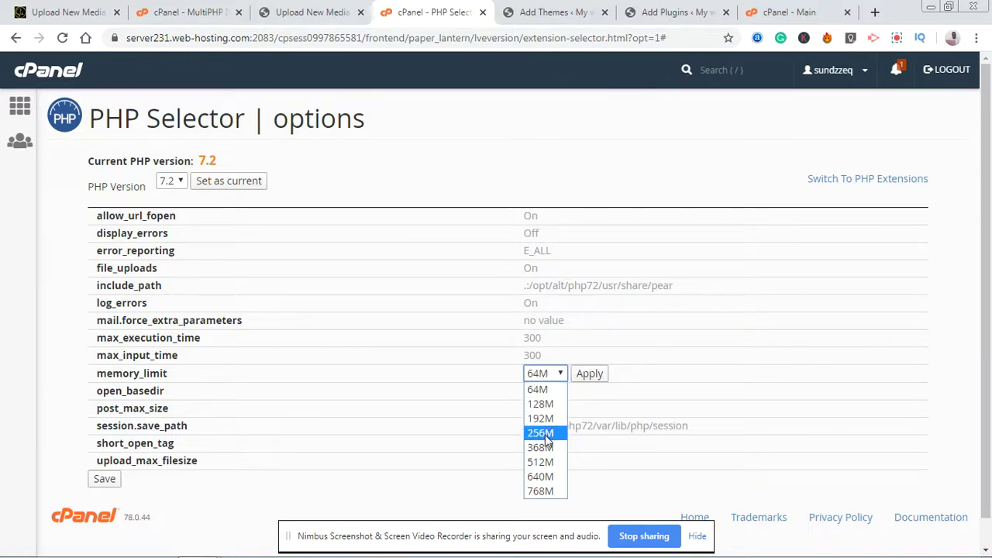
{"action": "left_click", "coordinate": [542, 462]}
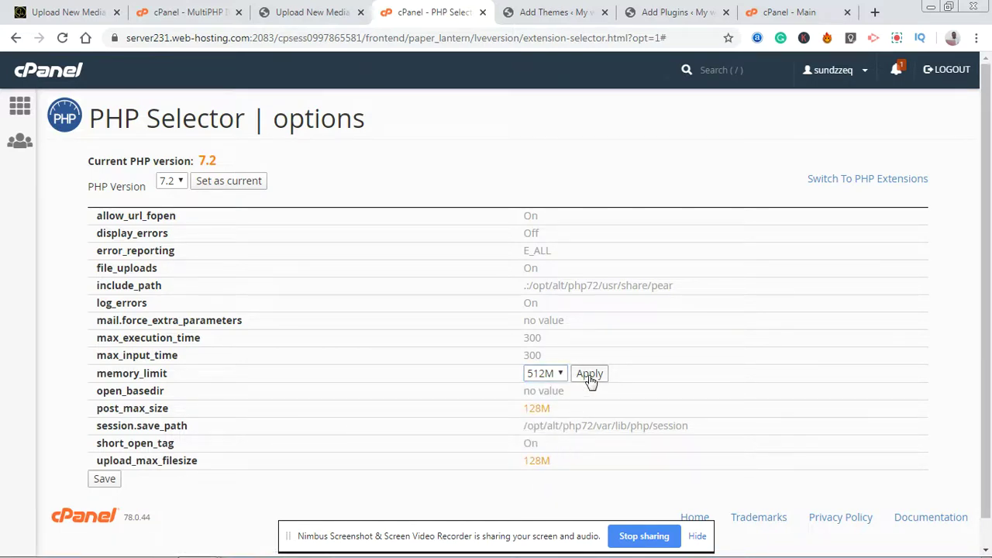
{"action": "left_click", "coordinate": [589, 375]}
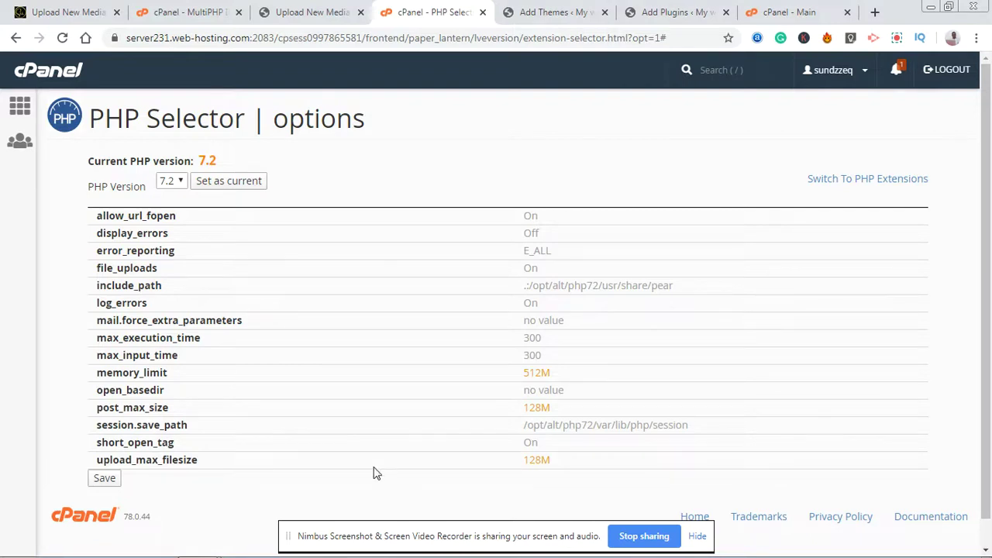
{"action": "left_click", "coordinate": [106, 481]}
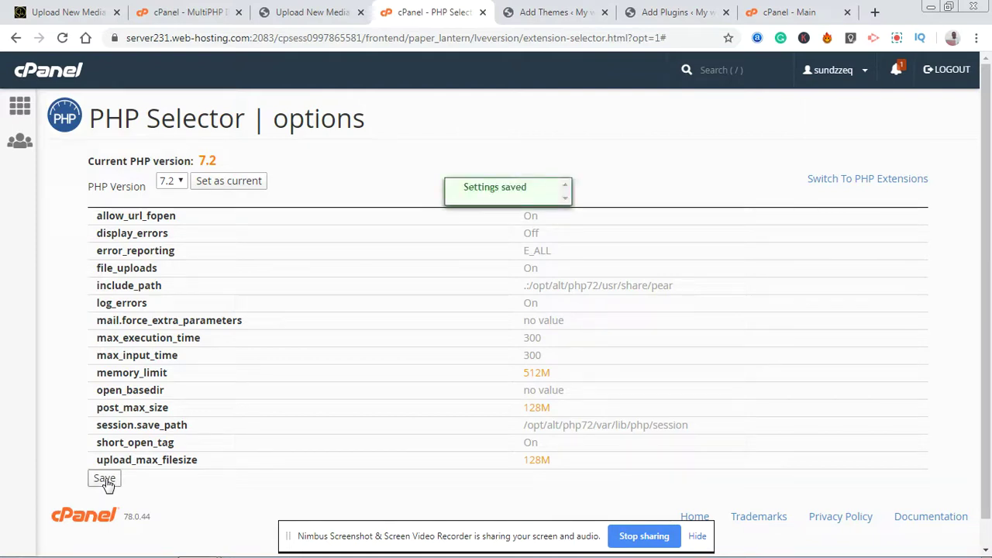
Reload the .website site's Upload New Media page to check its maximum upload file size, and return to its cPanel
{"action": "left_click", "coordinate": [314, 12]}
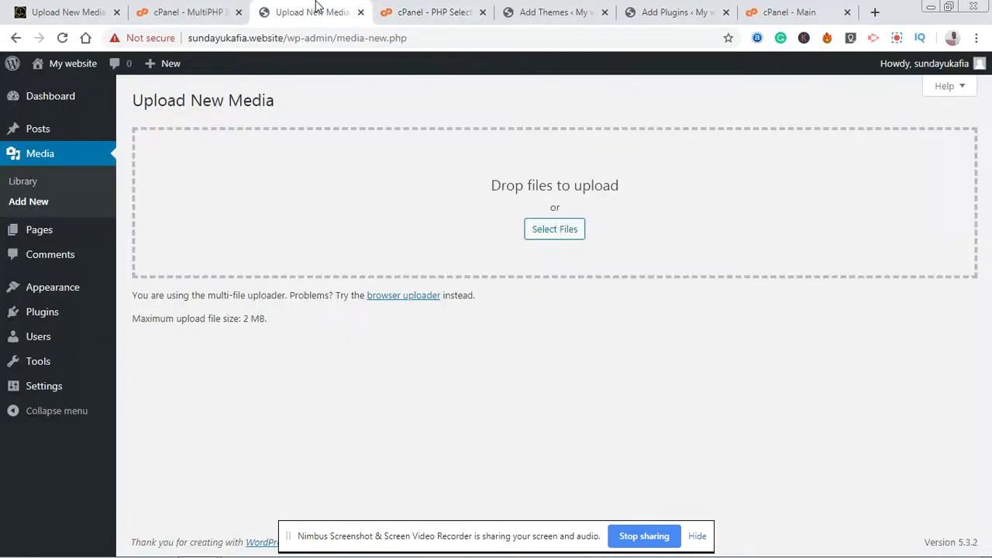
{"action": "left_click", "coordinate": [63, 40]}
{"action": "left_click", "coordinate": [432, 11]}
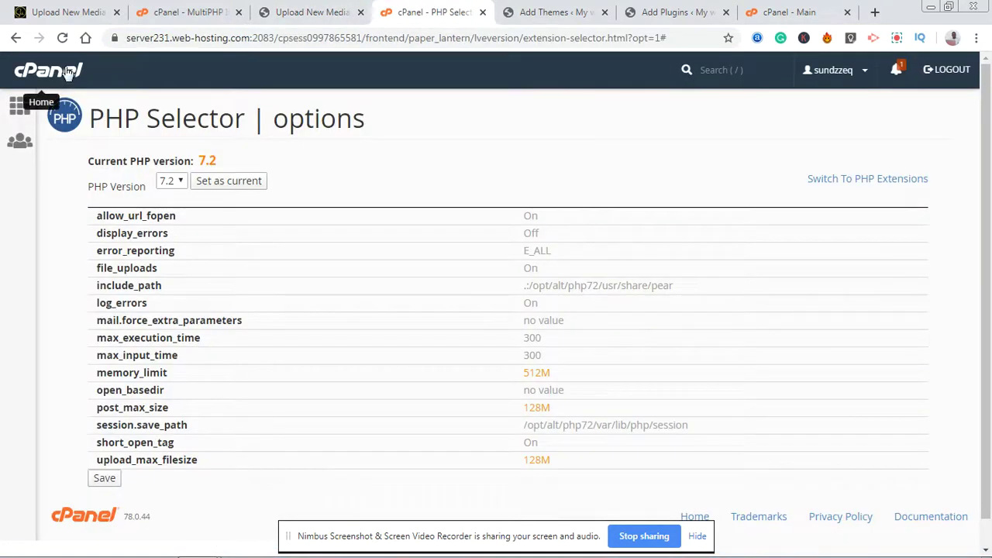
Reopen the PHP options of Select PHP Version from the cPanel home page by searching for php
{"action": "left_click", "coordinate": [20, 104]}
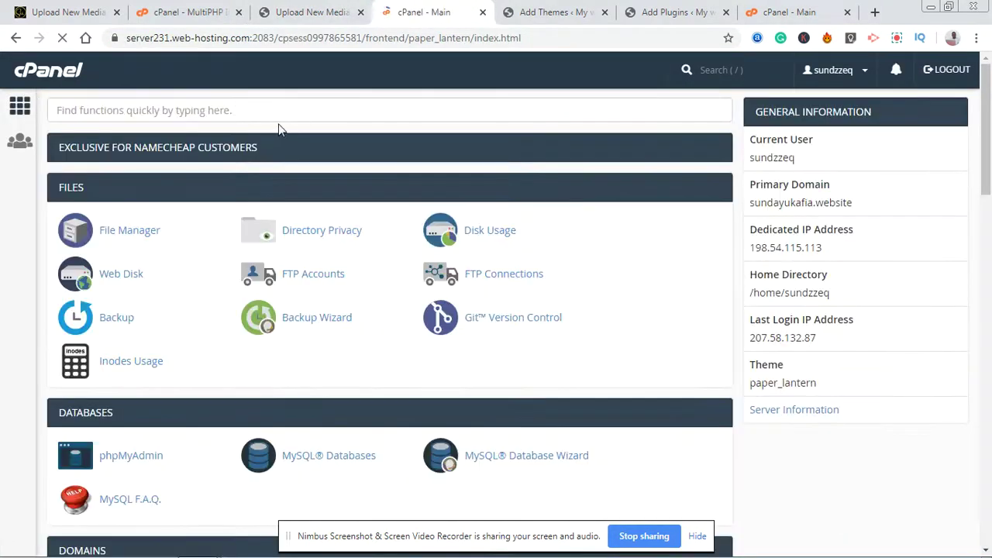
{"action": "left_click", "coordinate": [216, 108]}
{"action": "type", "text": "php"}
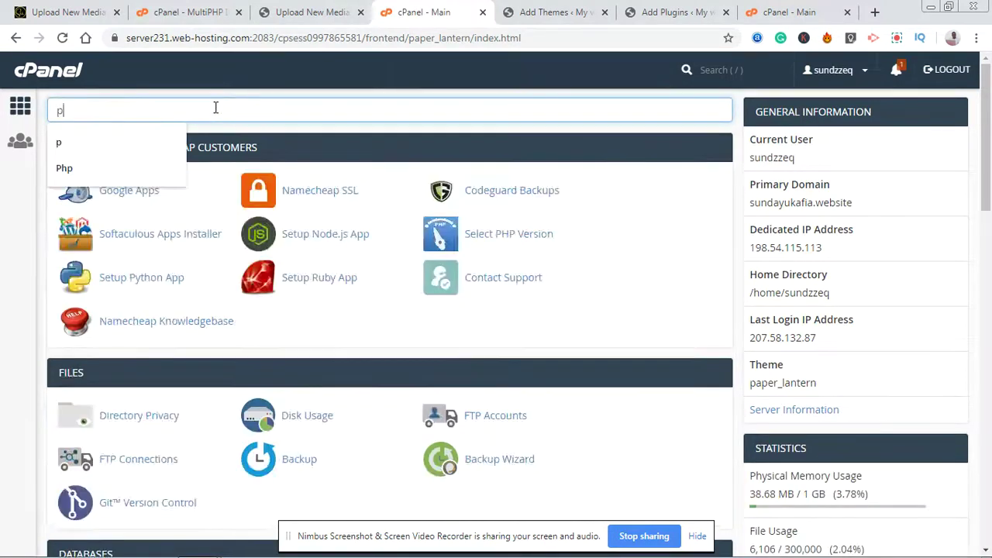
{"action": "left_click", "coordinate": [172, 196]}
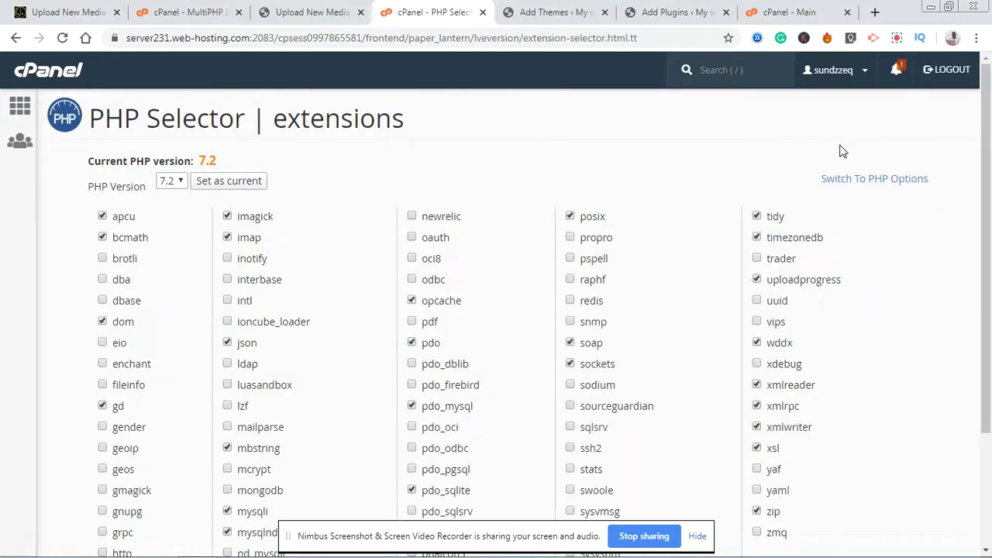
{"action": "left_click", "coordinate": [882, 181]}
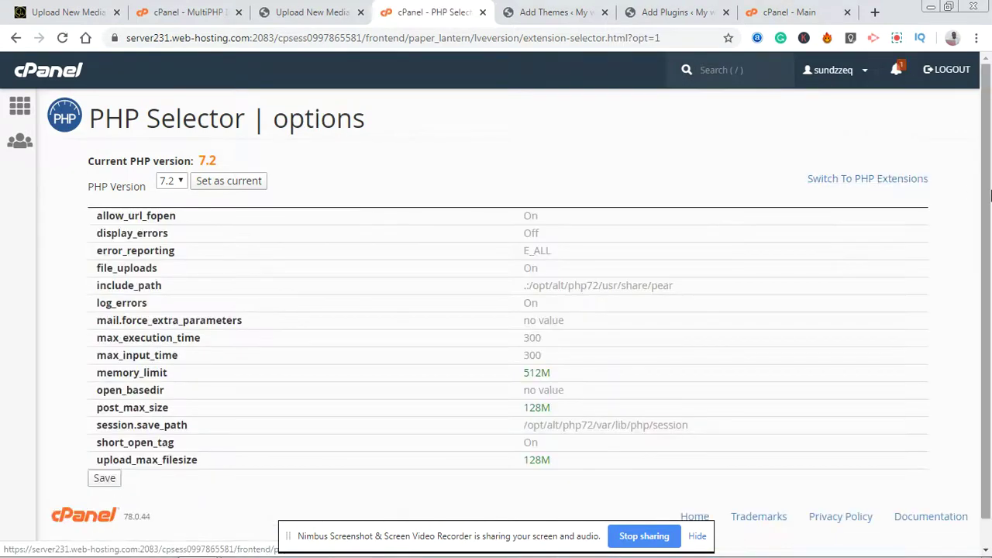
Open post_max_size and memory_limit for editing in the PHP options and view the values available for memory_limit
{"action": "scroll", "coordinate": [711, 385], "scroll_direction": "down", "scroll_amount": 1}
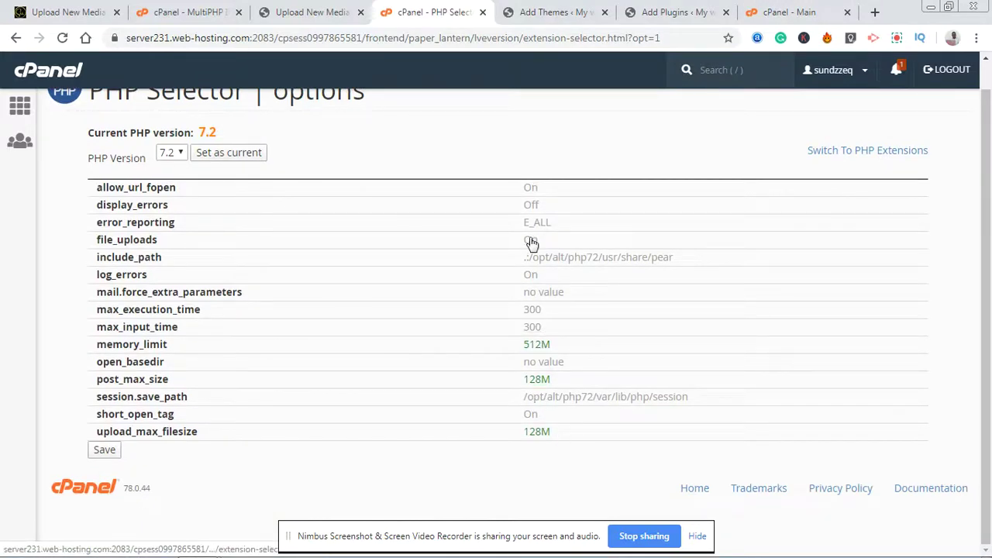
{"action": "left_click", "coordinate": [546, 379]}
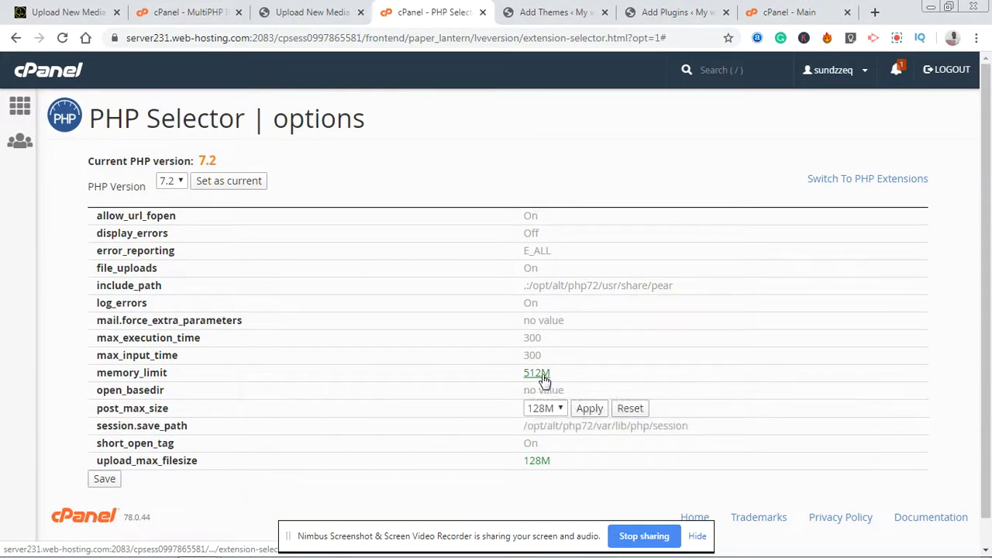
{"action": "left_click", "coordinate": [542, 374]}
{"action": "left_click", "coordinate": [551, 375]}
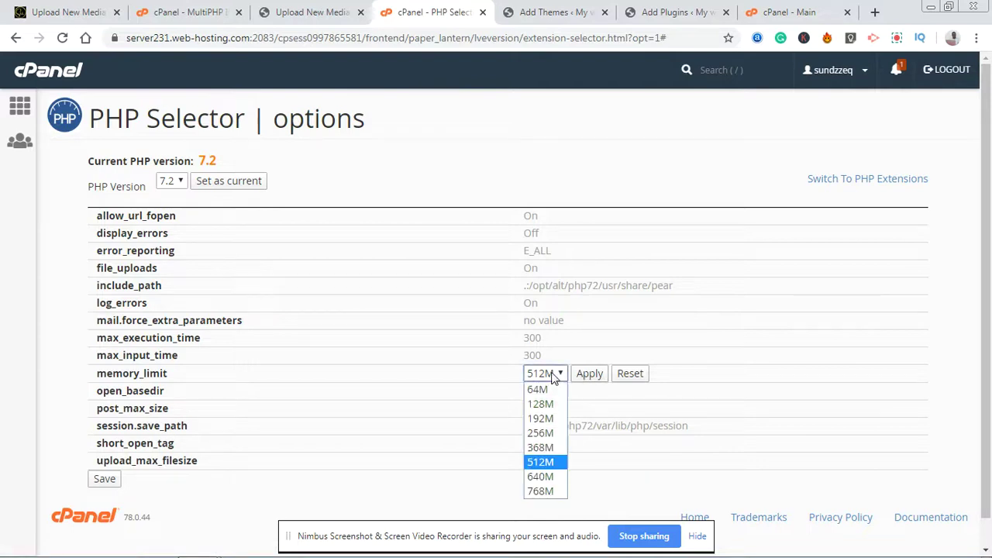
{"action": "left_click", "coordinate": [552, 378]}
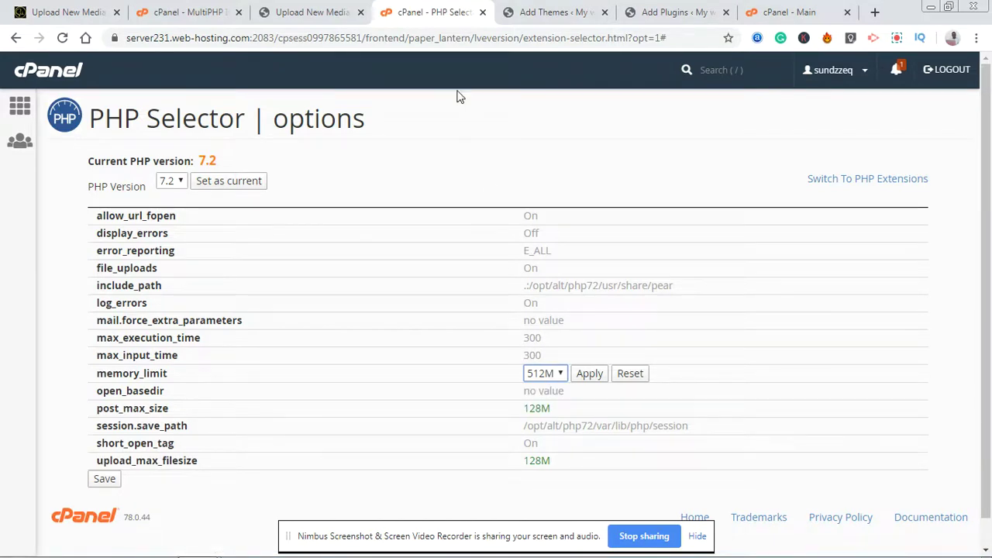
Choose 2M for upload_max_filesize, and set post_max_size to 2M and apply it
{"action": "left_click", "coordinate": [543, 463]}
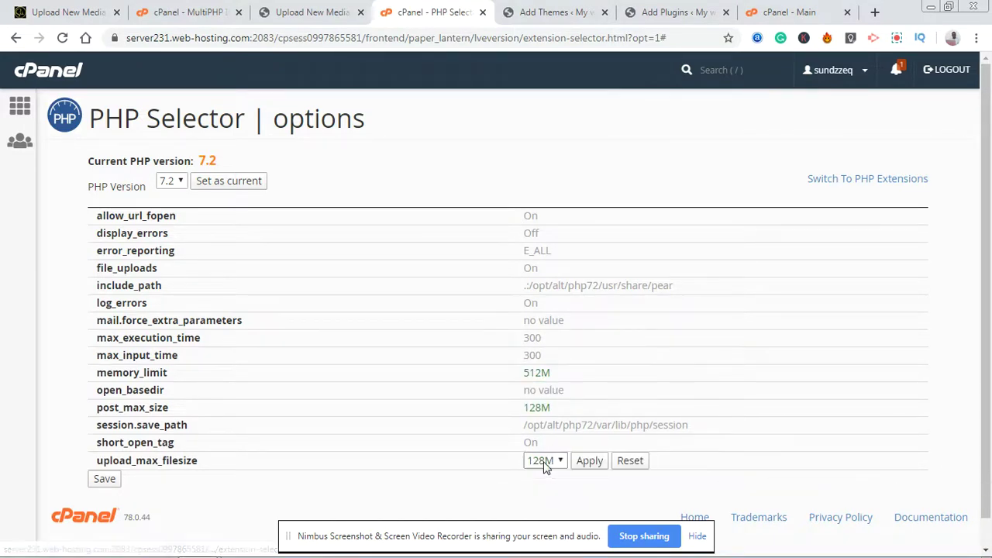
{"action": "left_click", "coordinate": [544, 463]}
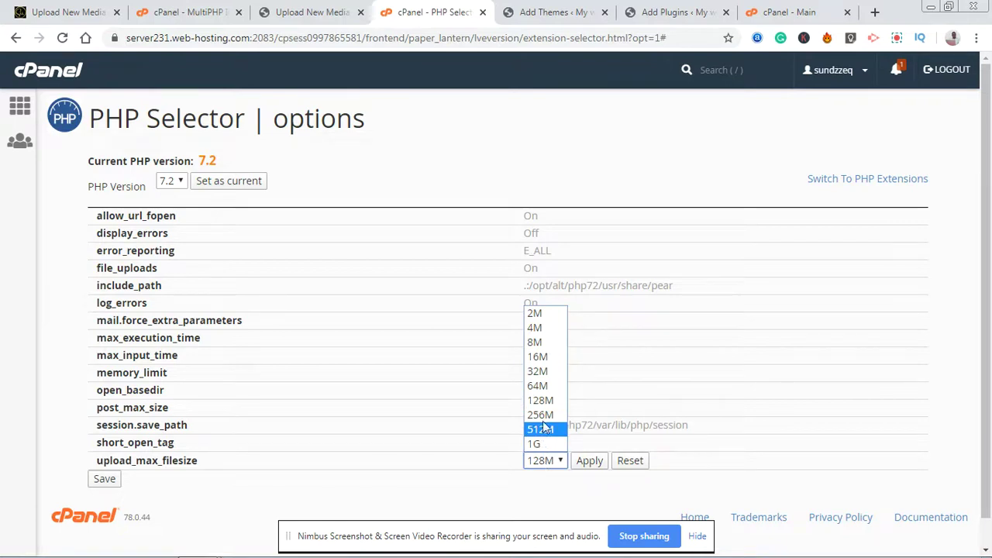
{"action": "left_click", "coordinate": [536, 313]}
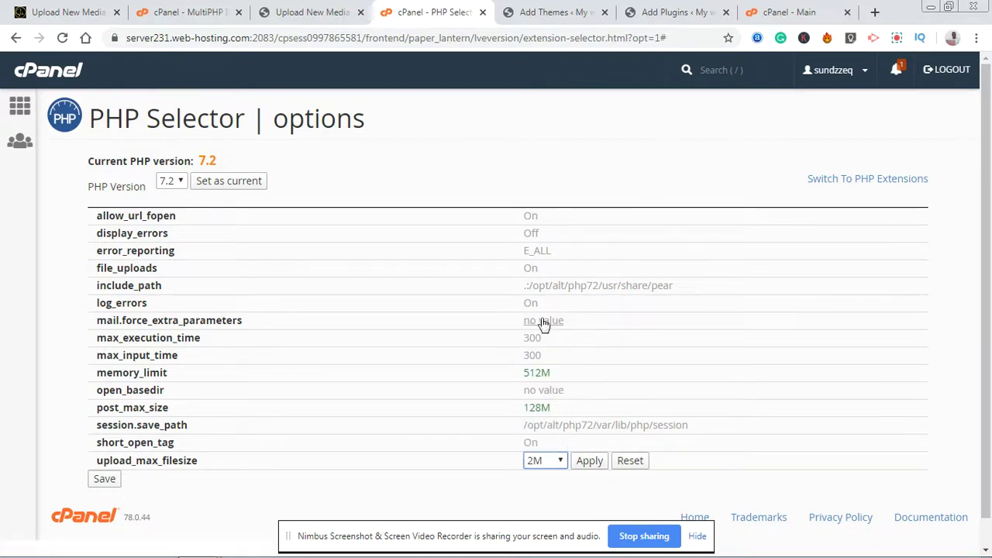
{"action": "left_click", "coordinate": [539, 409]}
{"action": "left_click", "coordinate": [555, 409]}
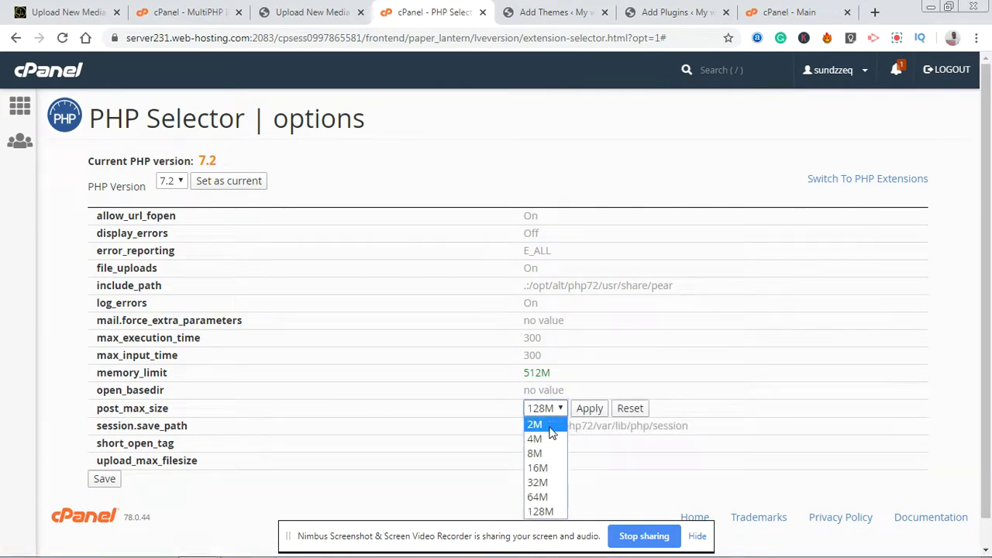
{"action": "left_click", "coordinate": [536, 421]}
{"action": "left_click", "coordinate": [588, 408]}
Reselect 2M for upload_max_filesize, apply it and save the PHP options
{"action": "left_click", "coordinate": [537, 460]}
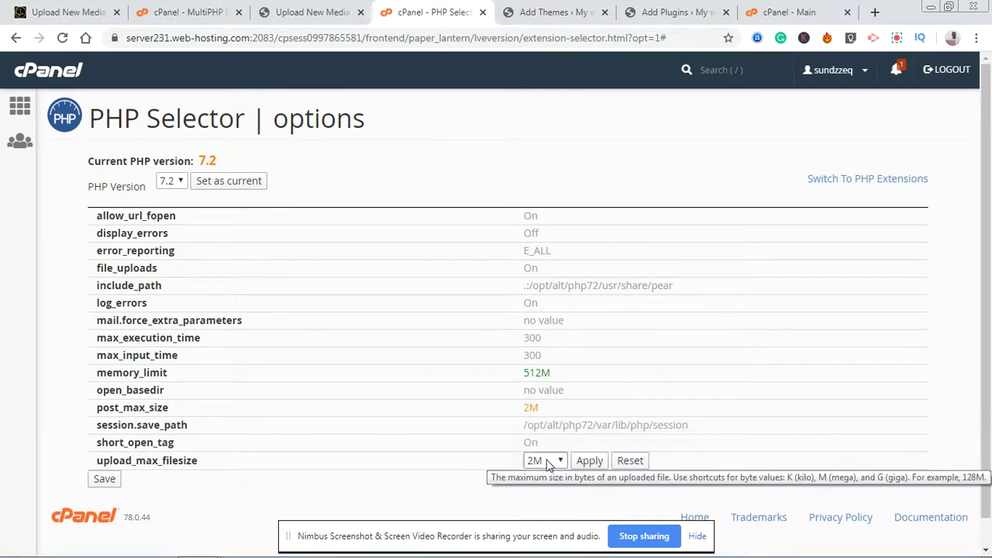
{"action": "left_click", "coordinate": [544, 460]}
{"action": "left_click", "coordinate": [543, 314]}
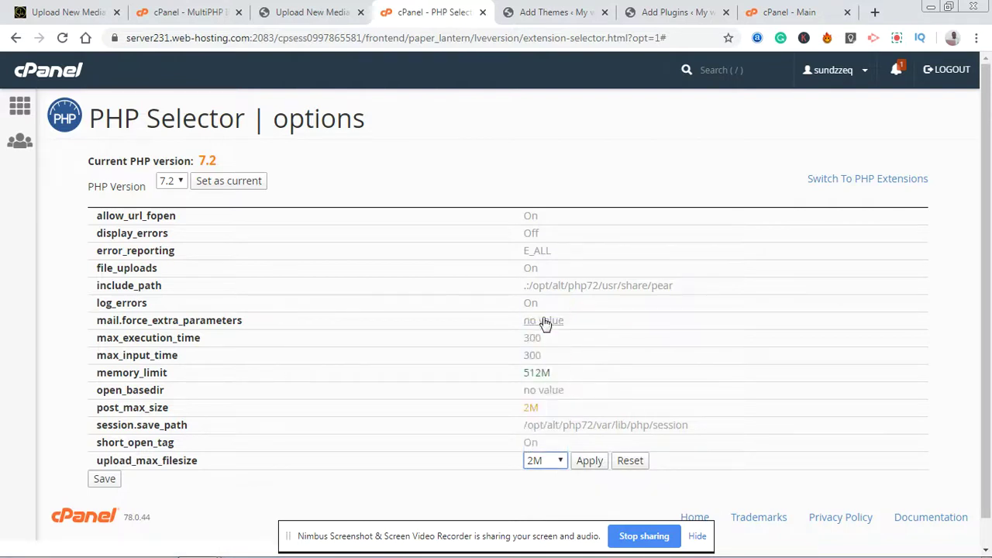
{"action": "left_click", "coordinate": [589, 460]}
{"action": "left_click", "coordinate": [103, 485]}
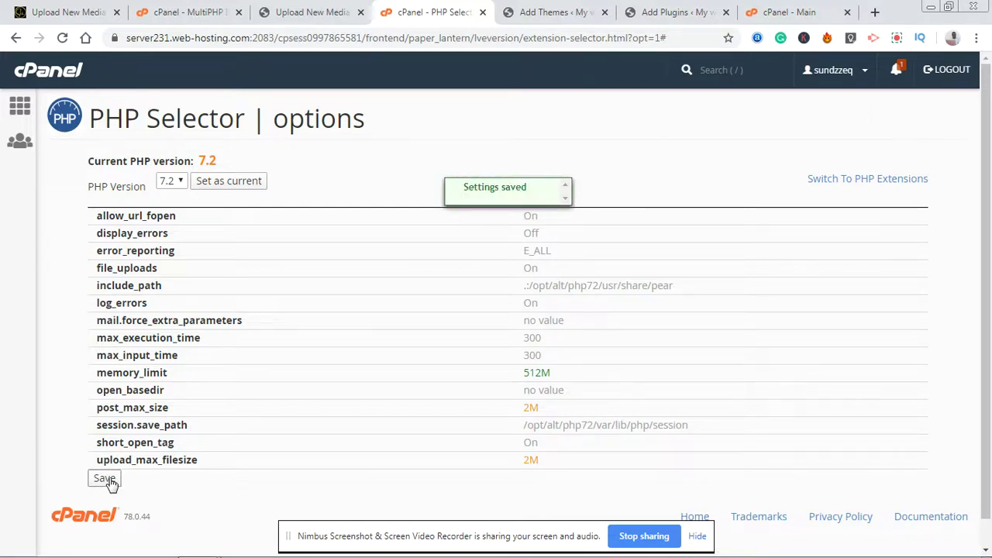
Switch to the .website site's WordPress admin and search for new plugins with "maximum upload size"
{"action": "left_click", "coordinate": [320, 10]}
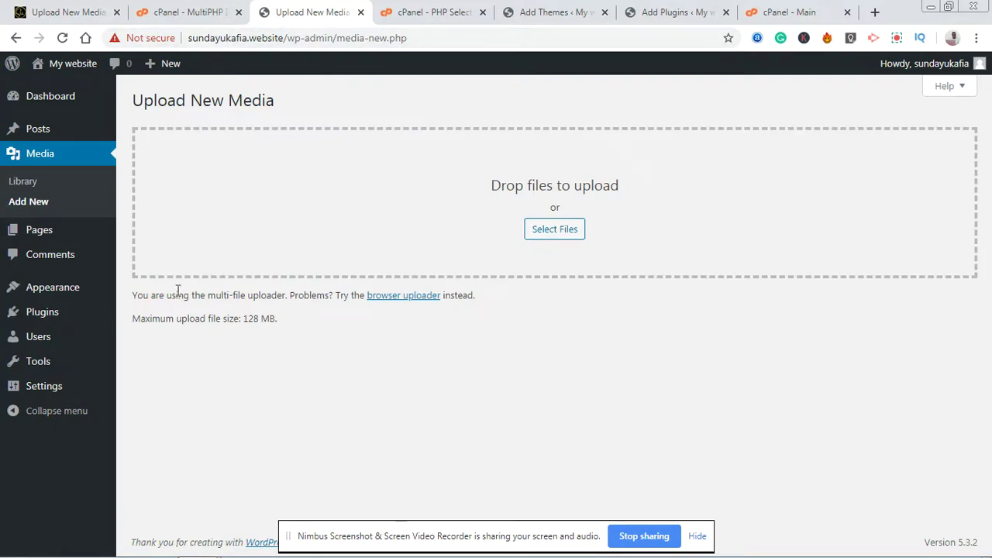
{"action": "mouse_move", "coordinate": [66, 316]}
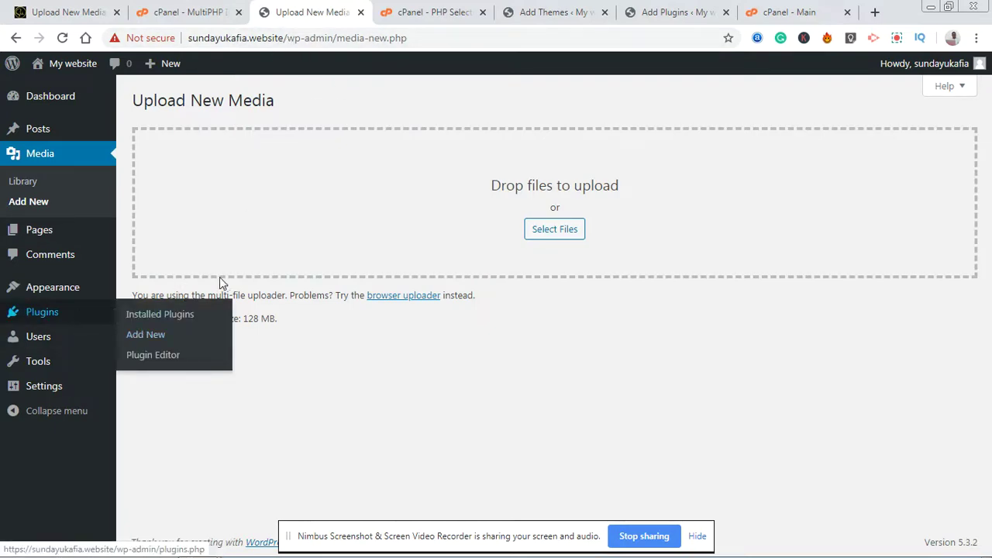
{"action": "left_click", "coordinate": [143, 336]}
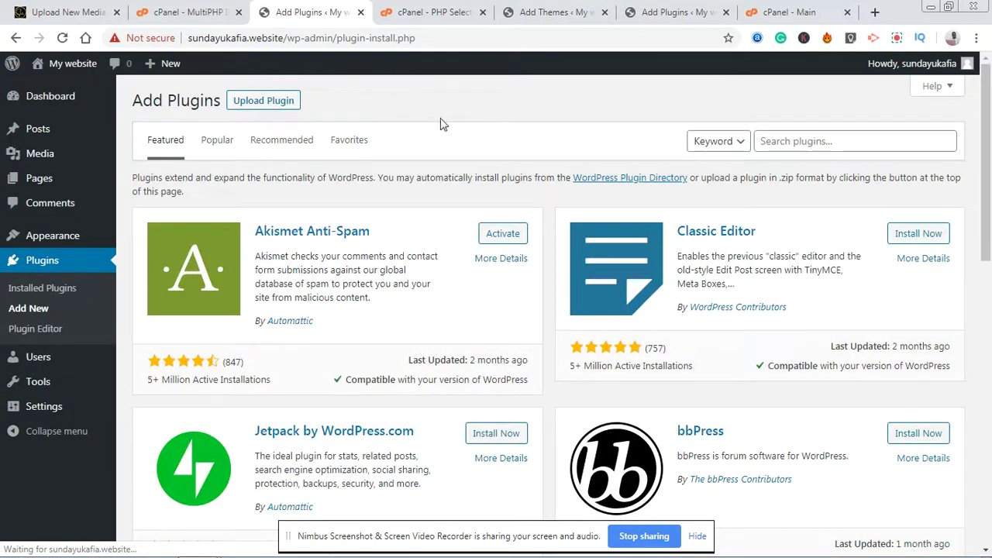
{"action": "left_click", "coordinate": [802, 149]}
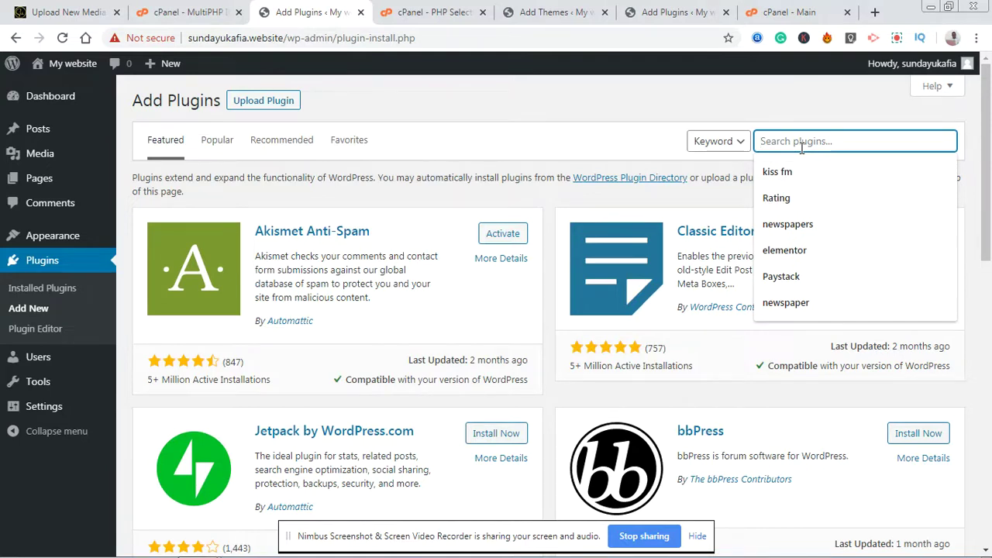
{"action": "type", "text": "maximum"}
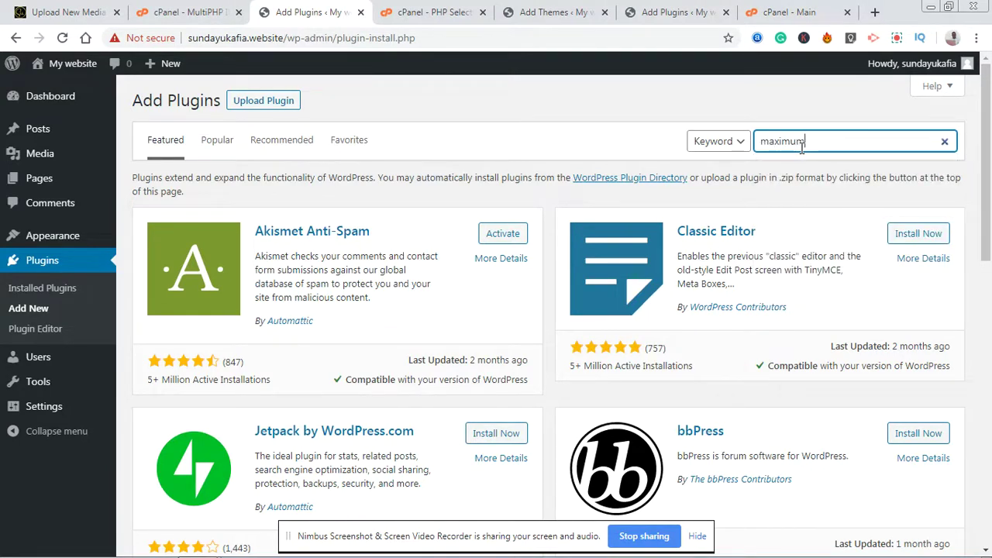
{"action": "type", "text": " upload size"}
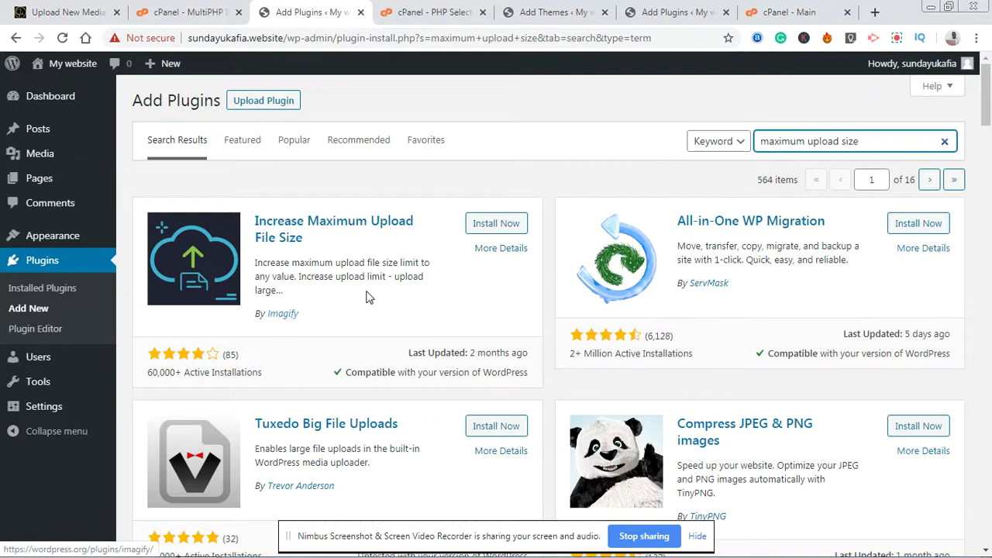
Install and activate the Increase Maximum Upload File Size plugin, and open its settings
{"action": "left_click", "coordinate": [496, 227]}
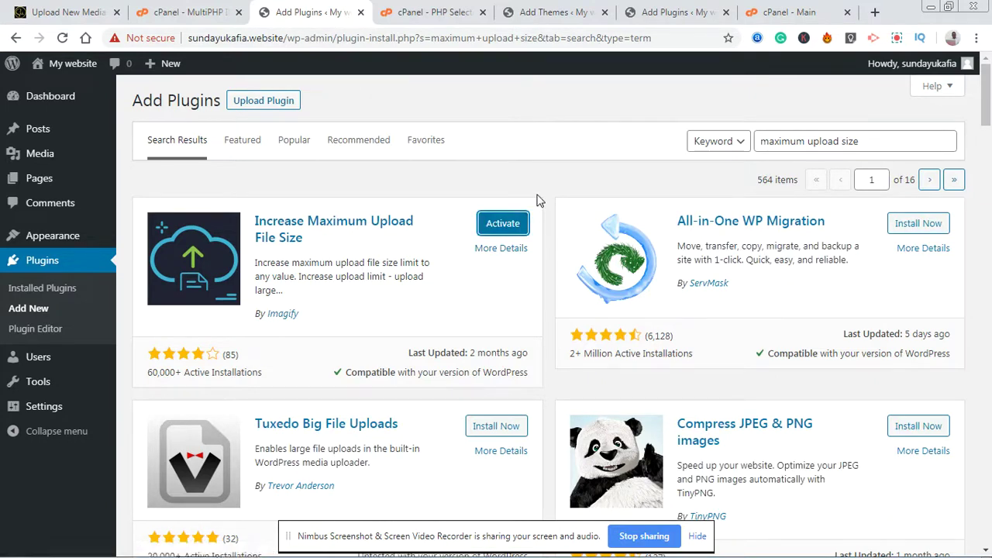
{"action": "left_click", "coordinate": [505, 224]}
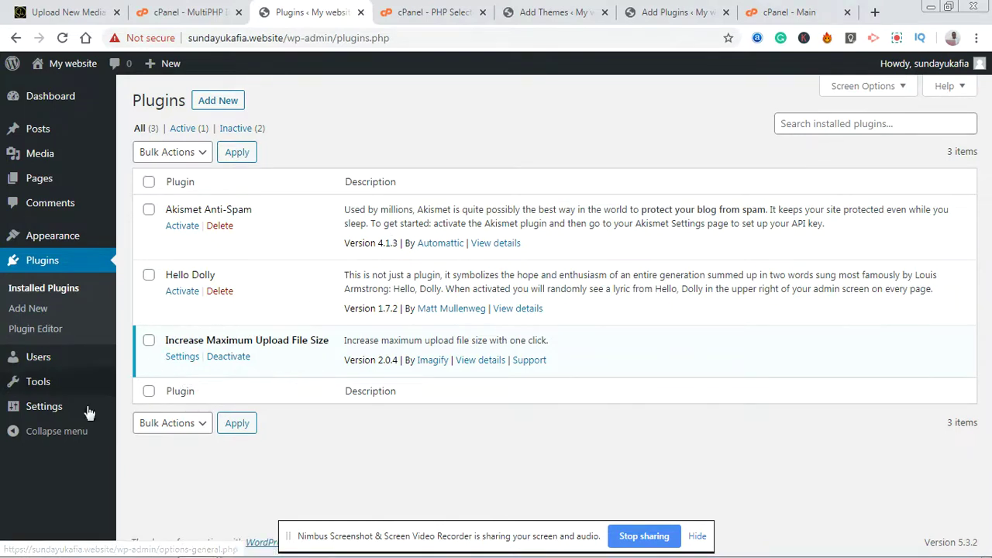
{"action": "mouse_move", "coordinate": [62, 412]}
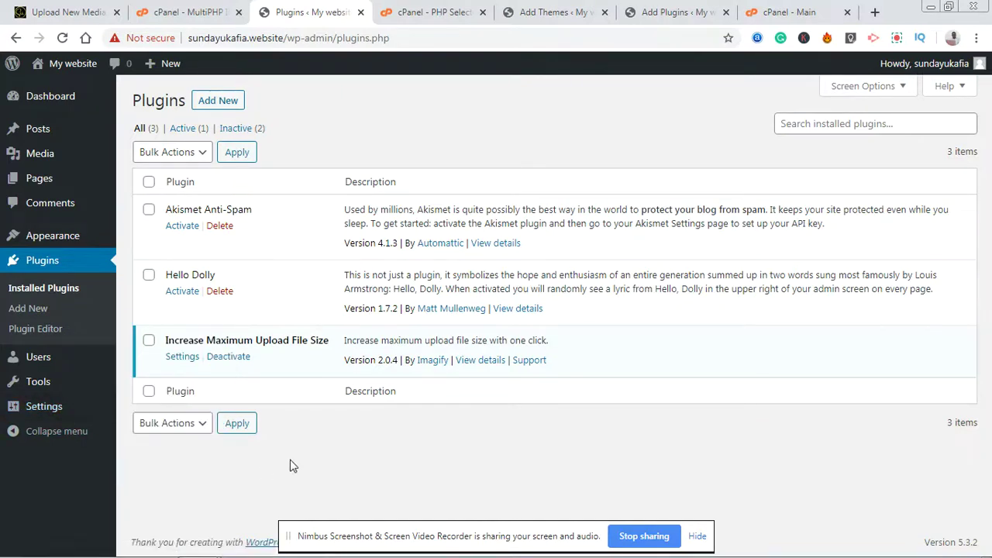
{"action": "left_click", "coordinate": [182, 356]}
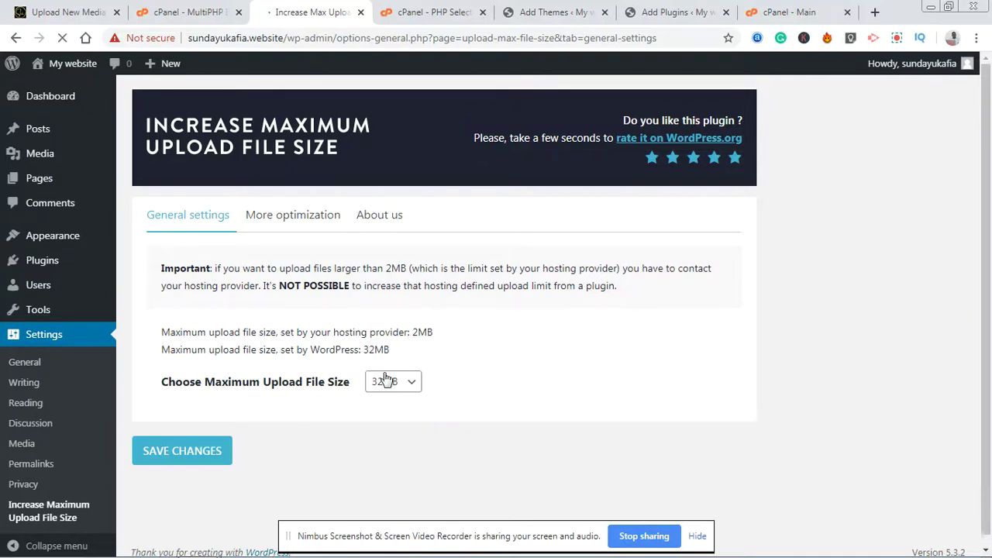
Open the site's Upload New Media page in a new browser tab and check its maximum upload file size
{"action": "mouse_move", "coordinate": [78, 249]}
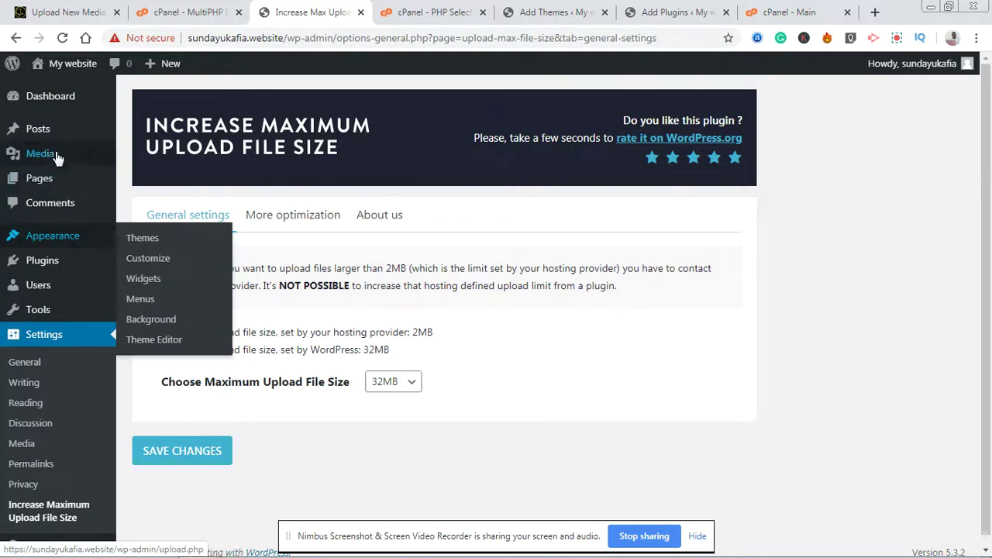
{"action": "mouse_move", "coordinate": [49, 152]}
{"action": "right_click", "coordinate": [137, 180]}
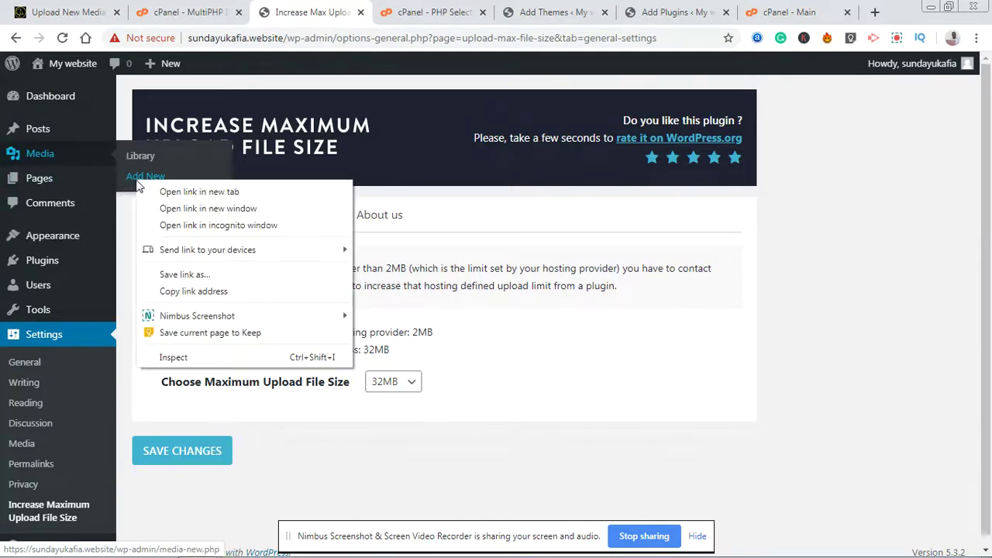
{"action": "left_click", "coordinate": [235, 192]}
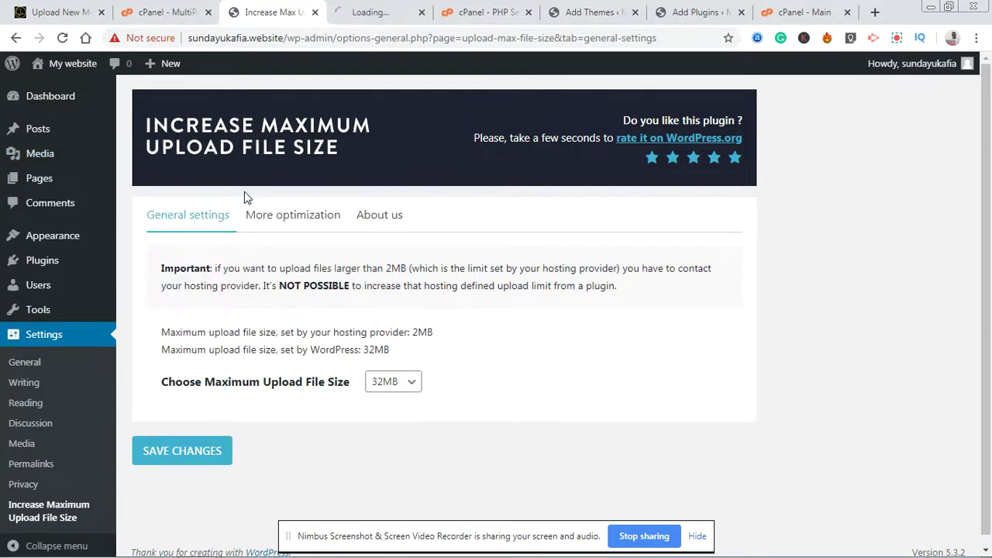
{"action": "left_click", "coordinate": [372, 10]}
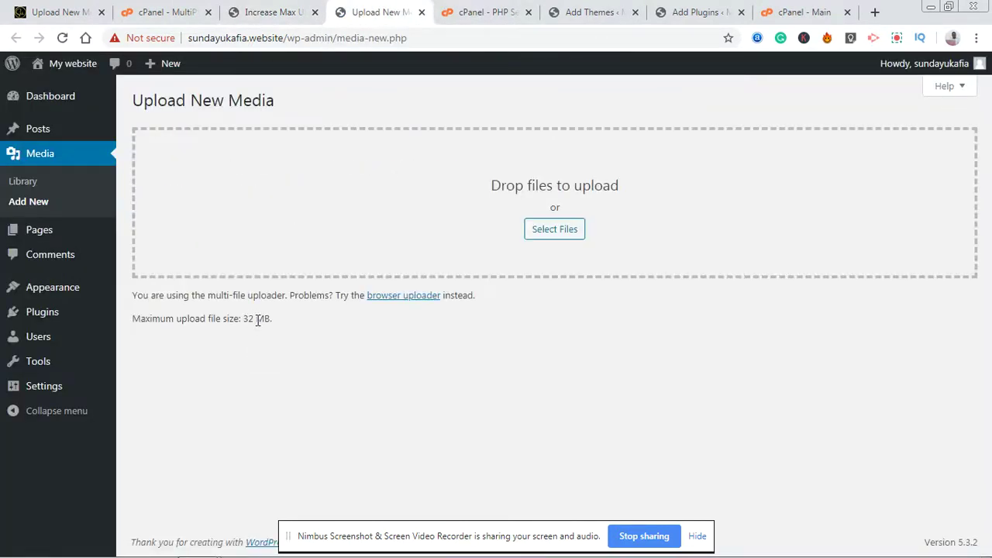
Set the maximum upload file size to 128MB in the Increase Maximum Upload File Size plugin's settings and save the changes
{"action": "left_click", "coordinate": [273, 11]}
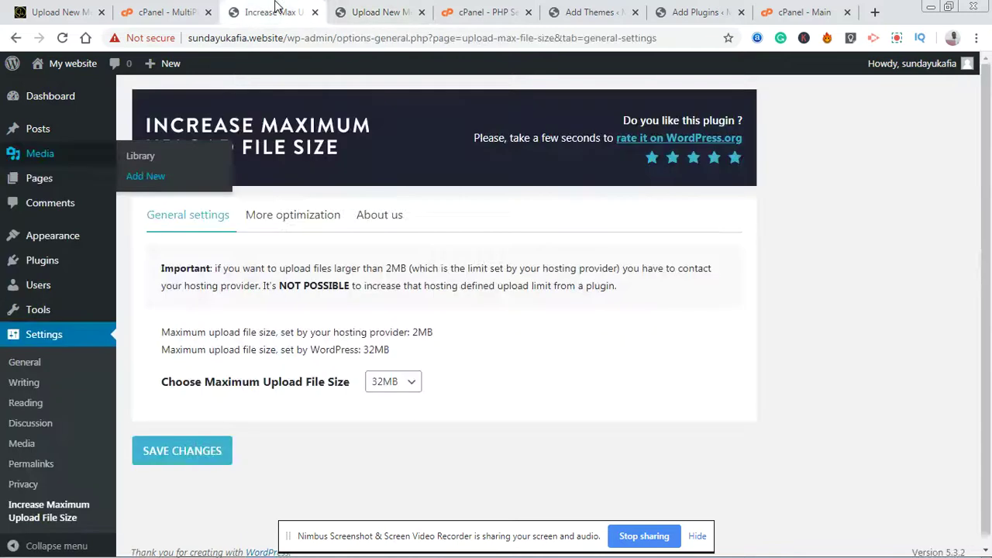
{"action": "left_click", "coordinate": [397, 383]}
{"action": "left_click", "coordinate": [412, 385]}
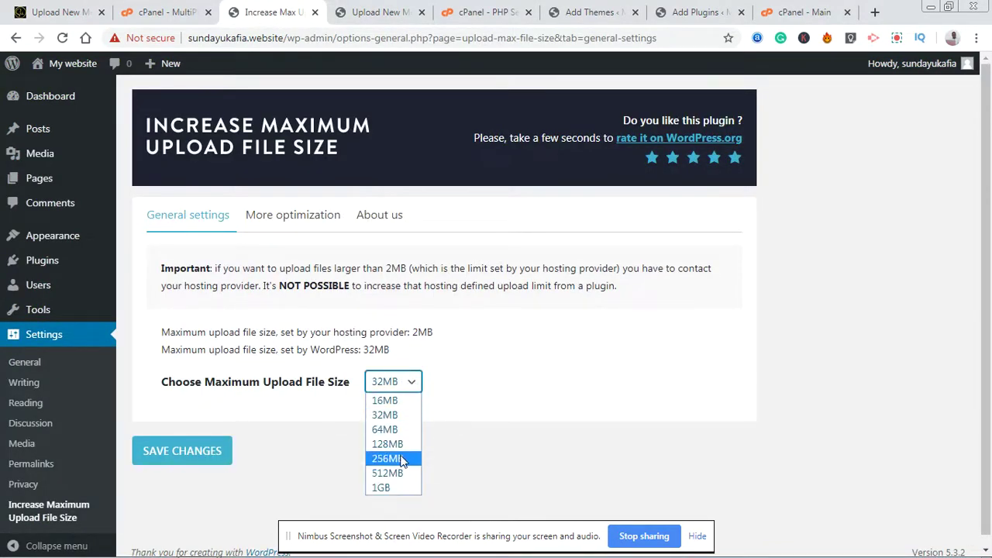
{"action": "left_click", "coordinate": [400, 447]}
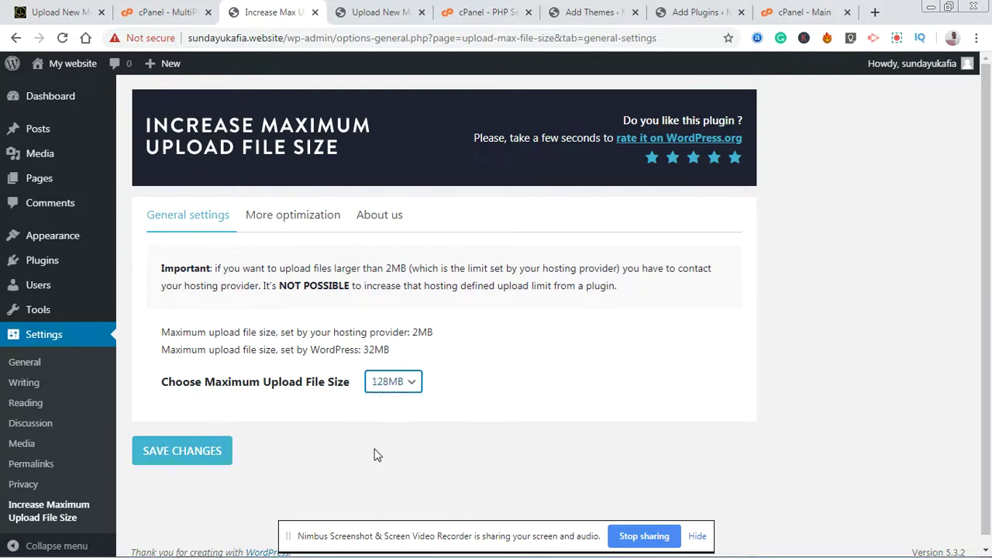
{"action": "left_click", "coordinate": [217, 454]}
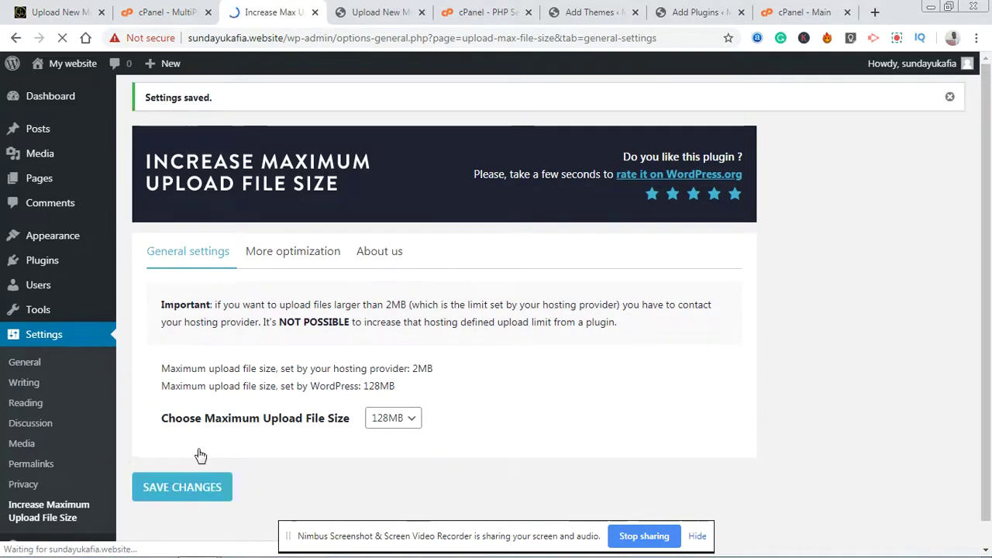
Reload the Upload New Media page to check its maximum upload file size again, and return to the plugin's settings
{"action": "left_click", "coordinate": [384, 11]}
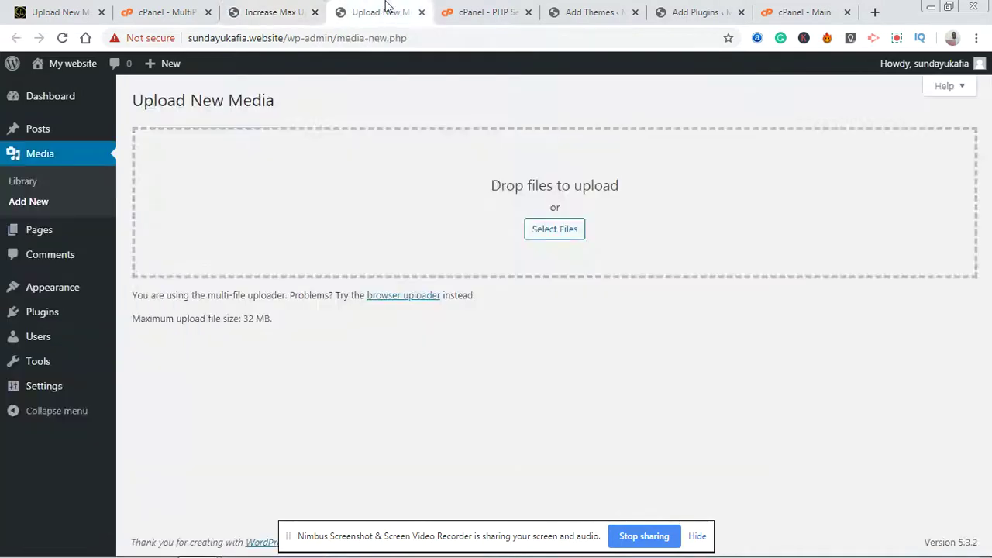
{"action": "left_click", "coordinate": [63, 37]}
{"action": "triple_click", "coordinate": [259, 320]}
{"action": "left_click", "coordinate": [302, 9]}
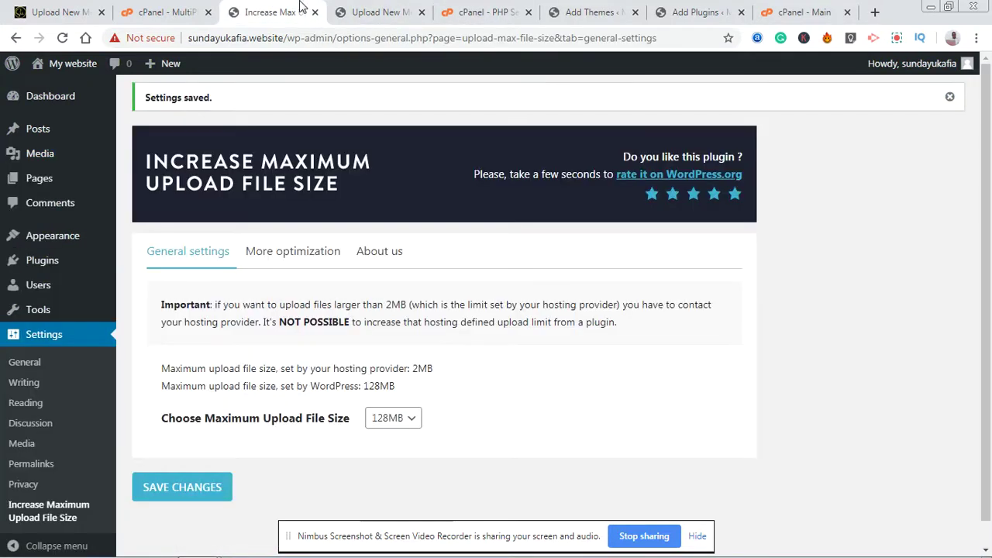